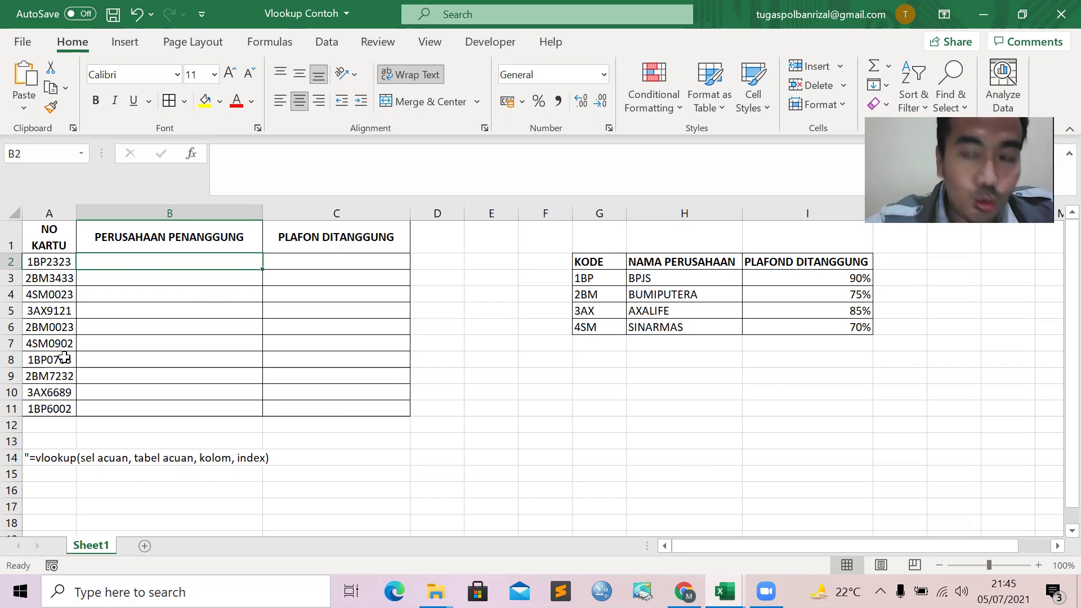
- Review the arguments of the VLOOKUP syntax note in cell A14: reference cell, reference table, column and index
click(43, 457)
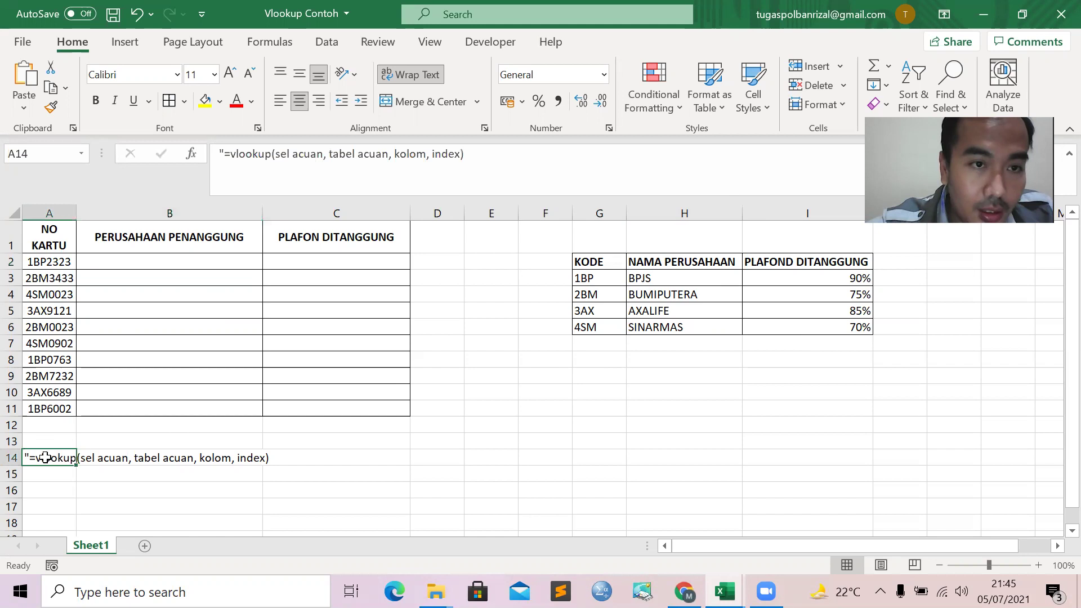
click(219, 154)
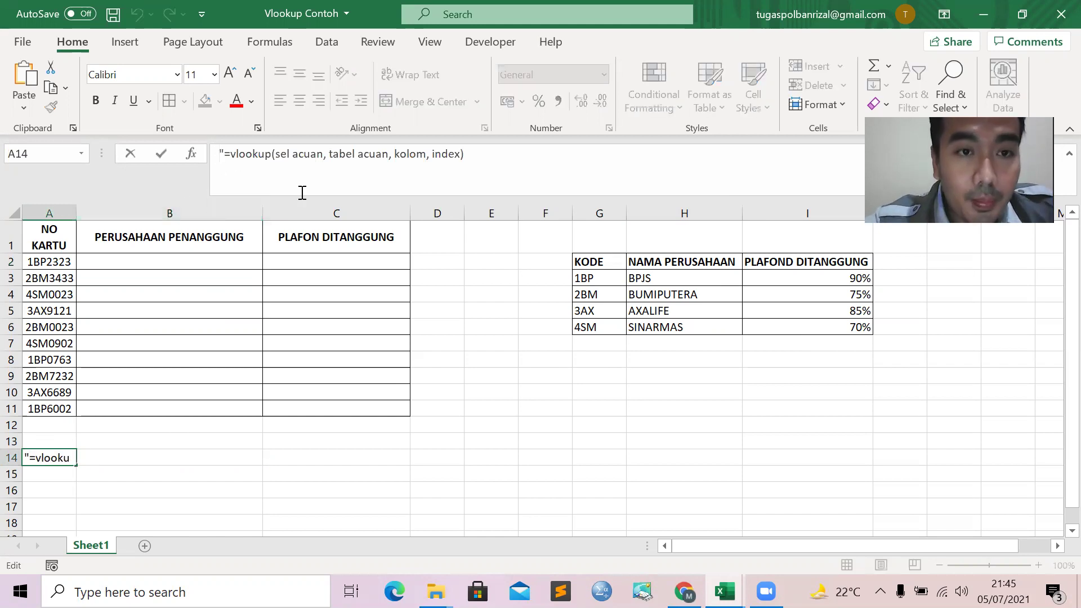
click(302, 160)
click(349, 153)
click(398, 158)
click(439, 158)
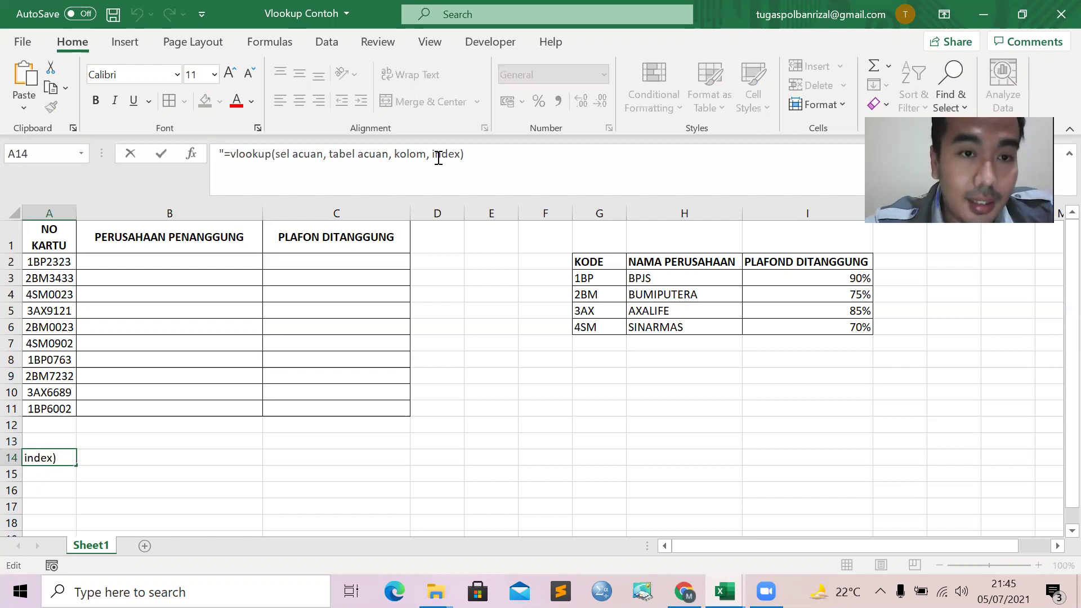
click(309, 155)
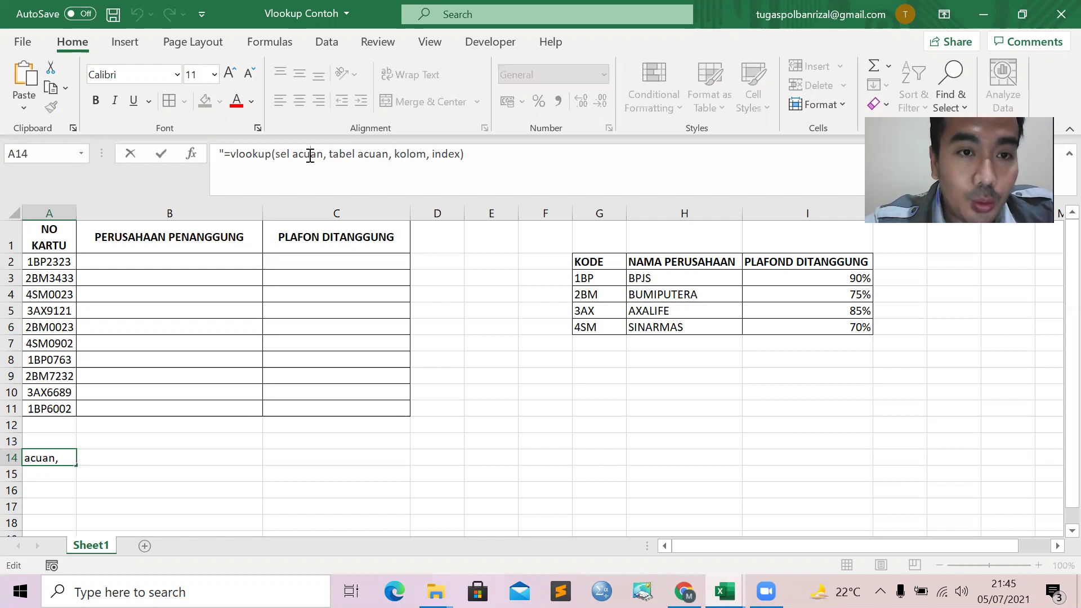
click(481, 156)
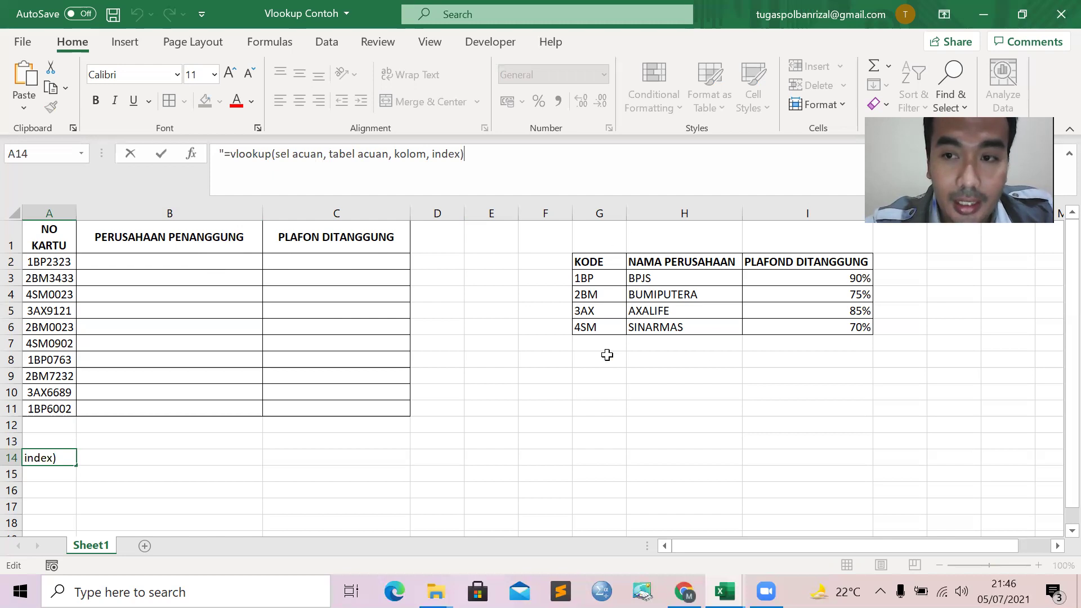
click(409, 158)
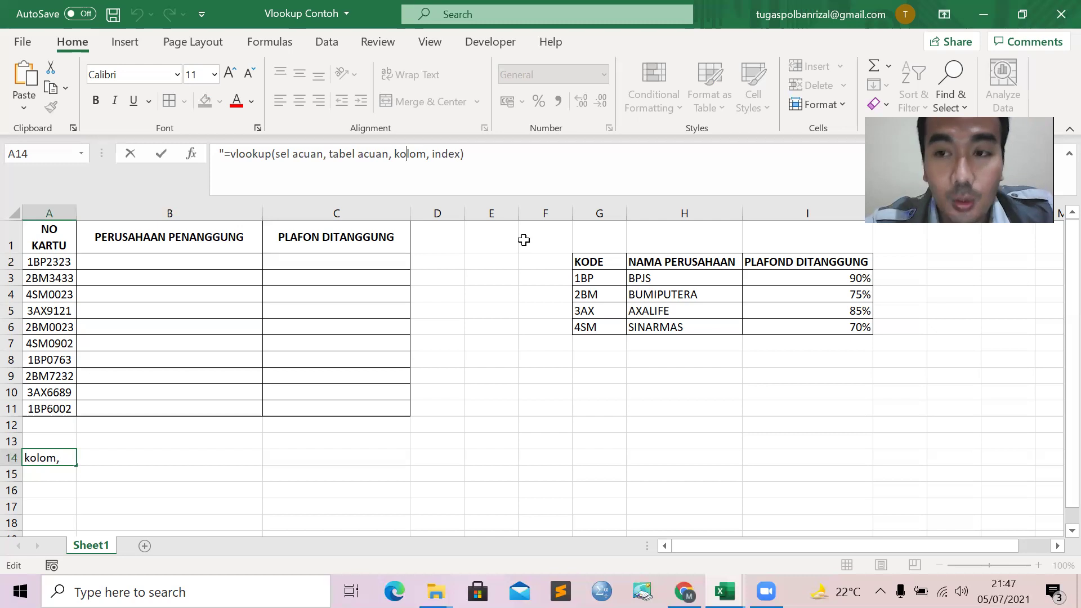
click(501, 162)
key(Return)
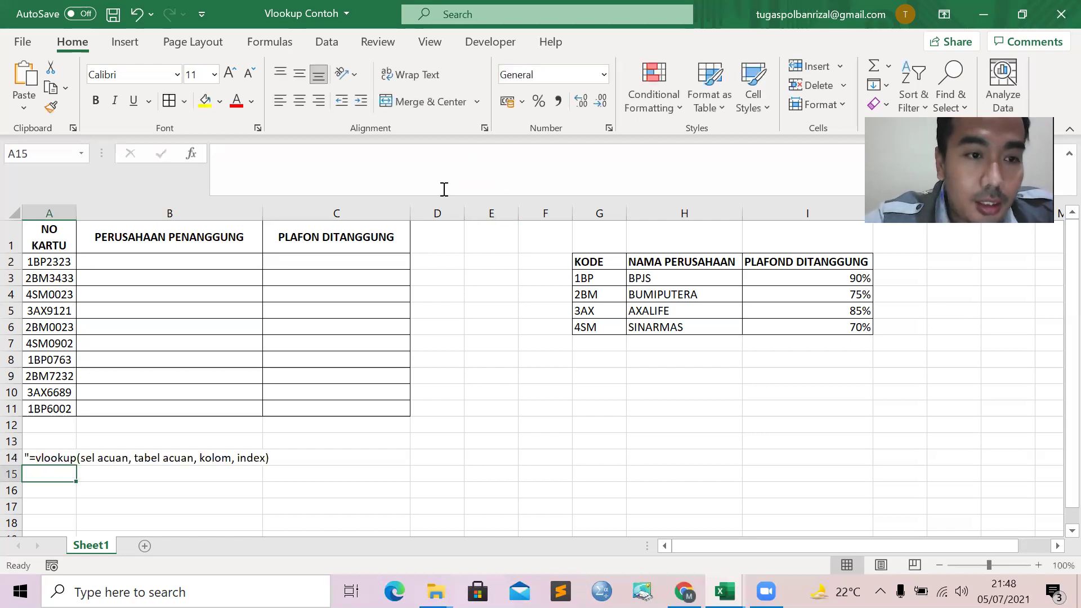
- Start a VLOOKUP formula in B2, under PERUSAHAAN PENANGGUNG, with card number cell A2 as the lookup value
click(141, 250)
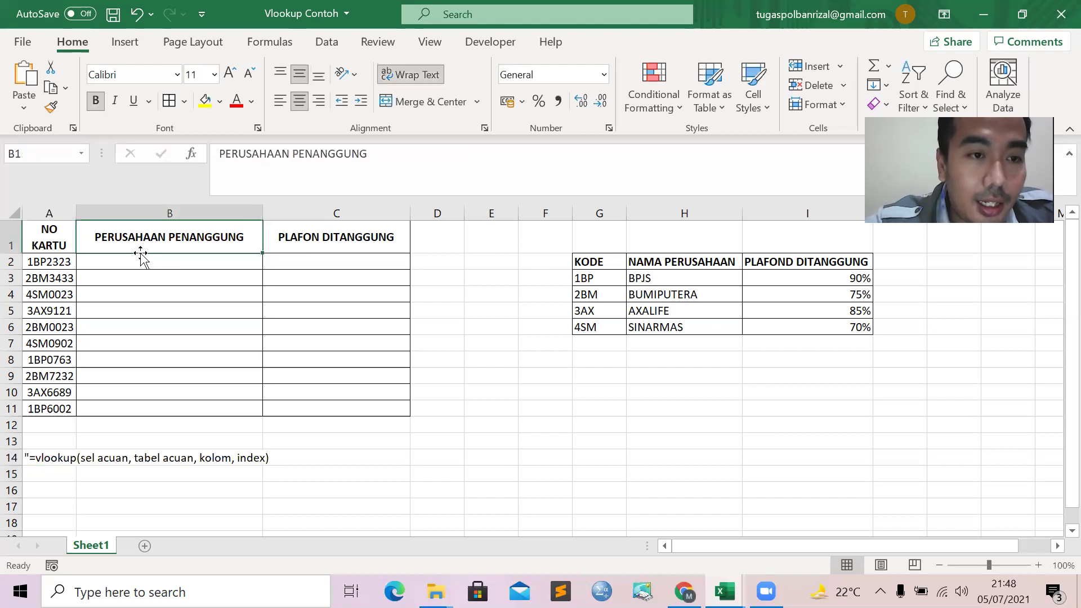
click(142, 258)
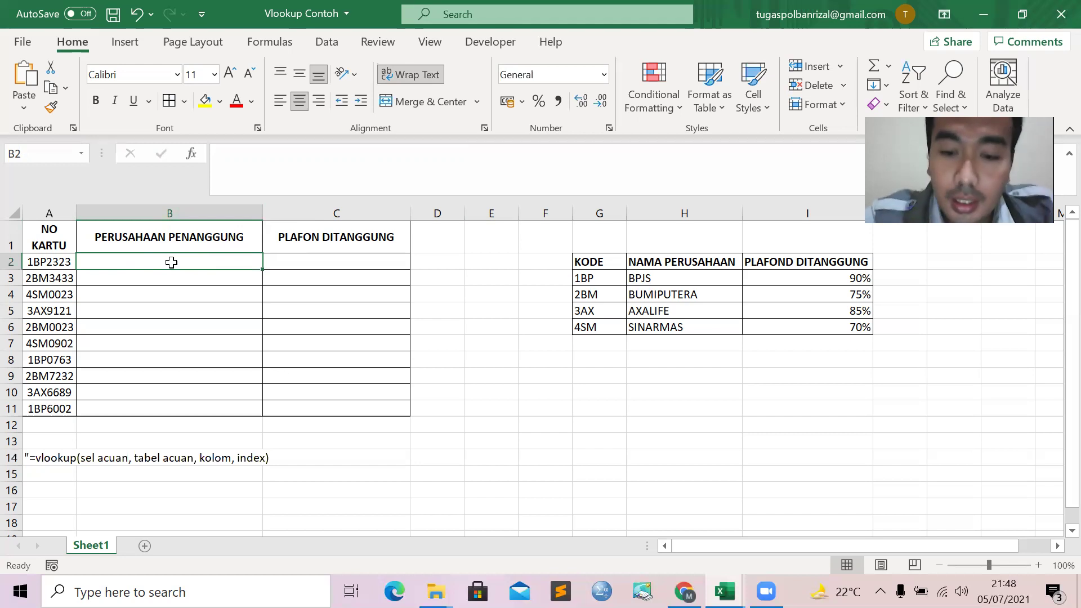
text(=vloo)
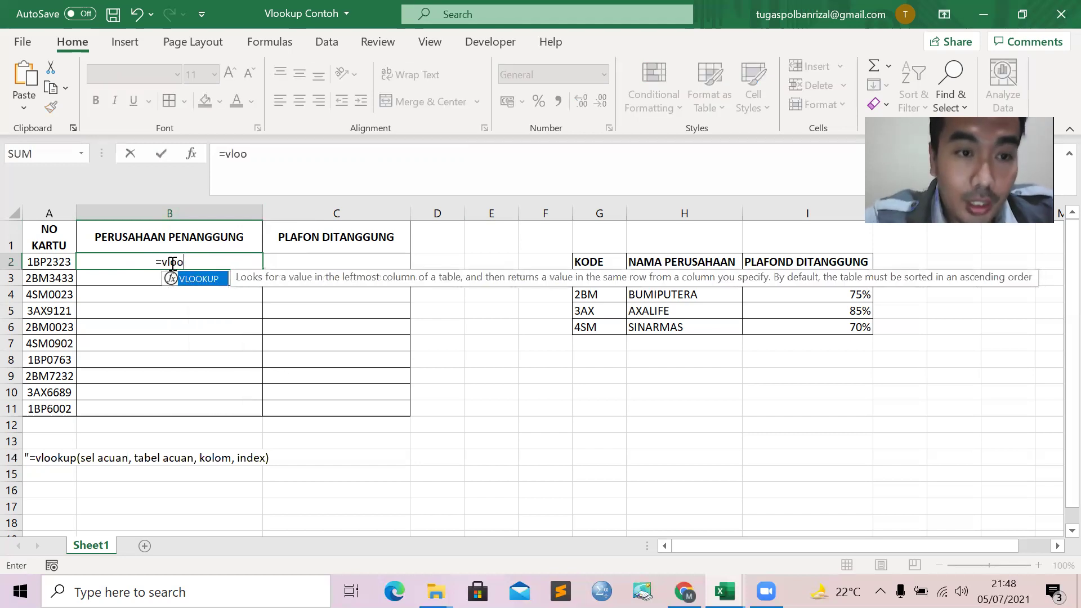
double_click(201, 279)
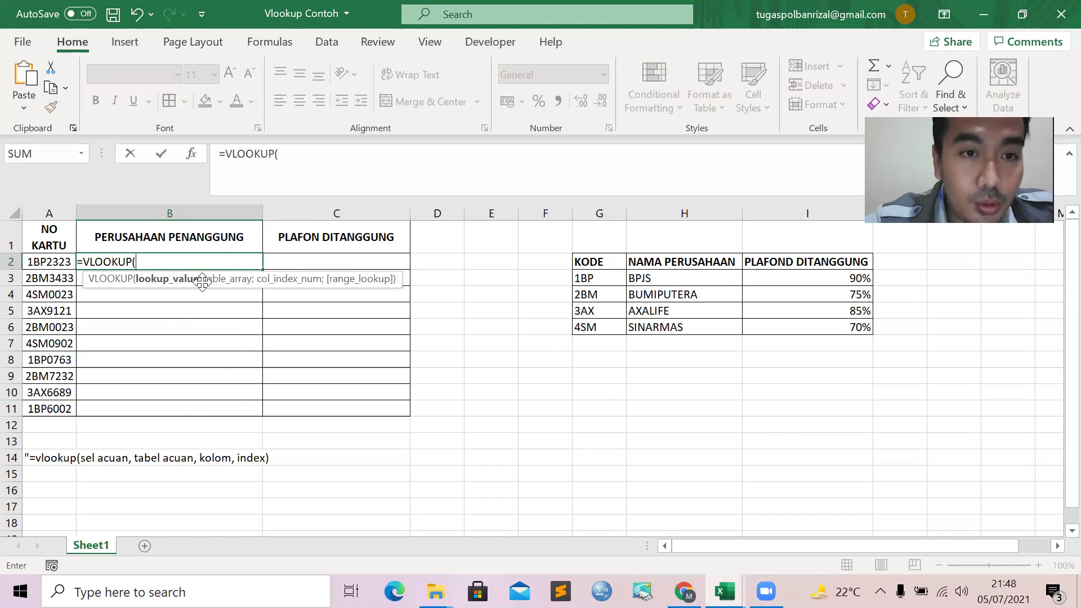
click(292, 155)
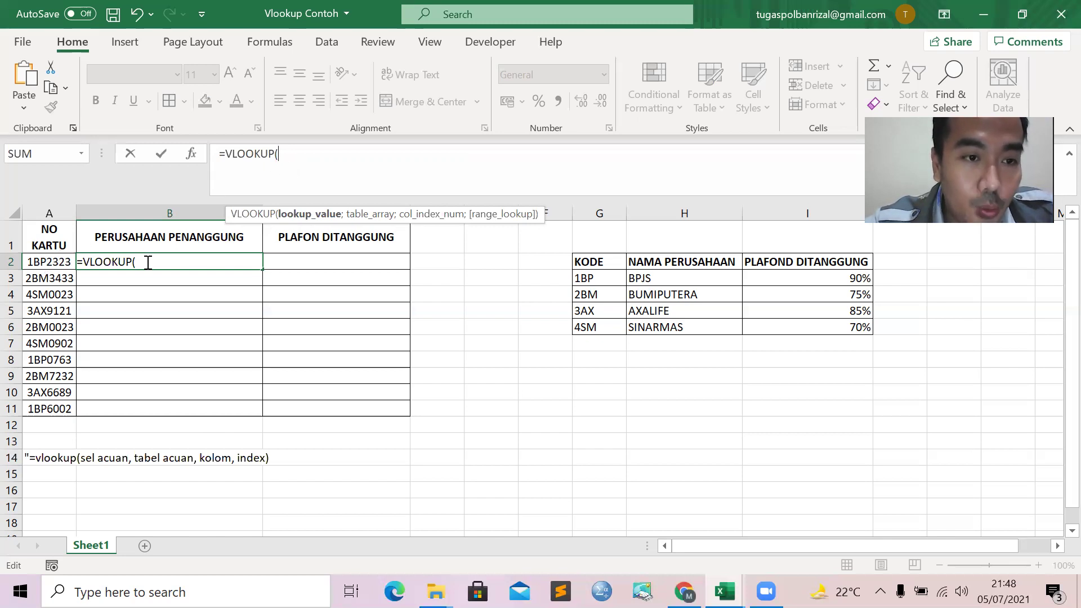
click(50, 261)
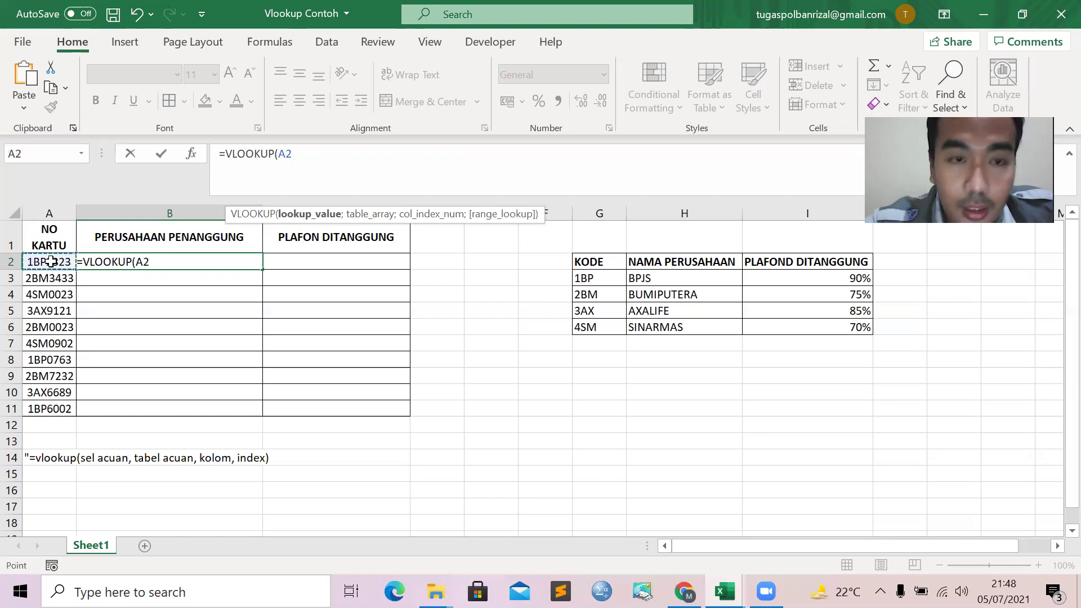
text(;)
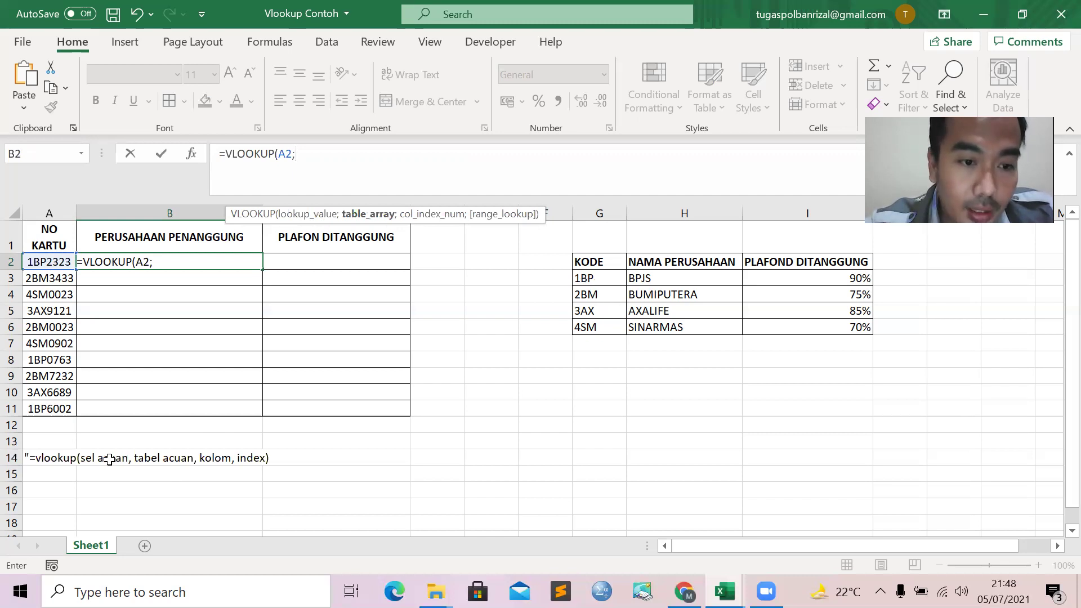
- Set the formula's table array to the code table without its header, as the absolute range $G$3:$I$6
click(596, 278)
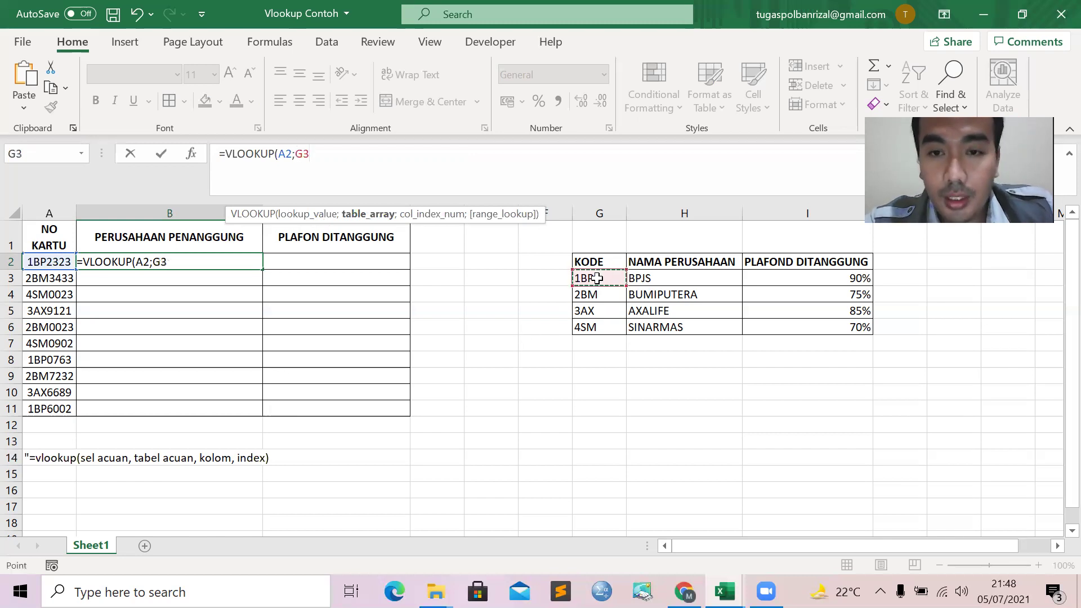
key(Up)
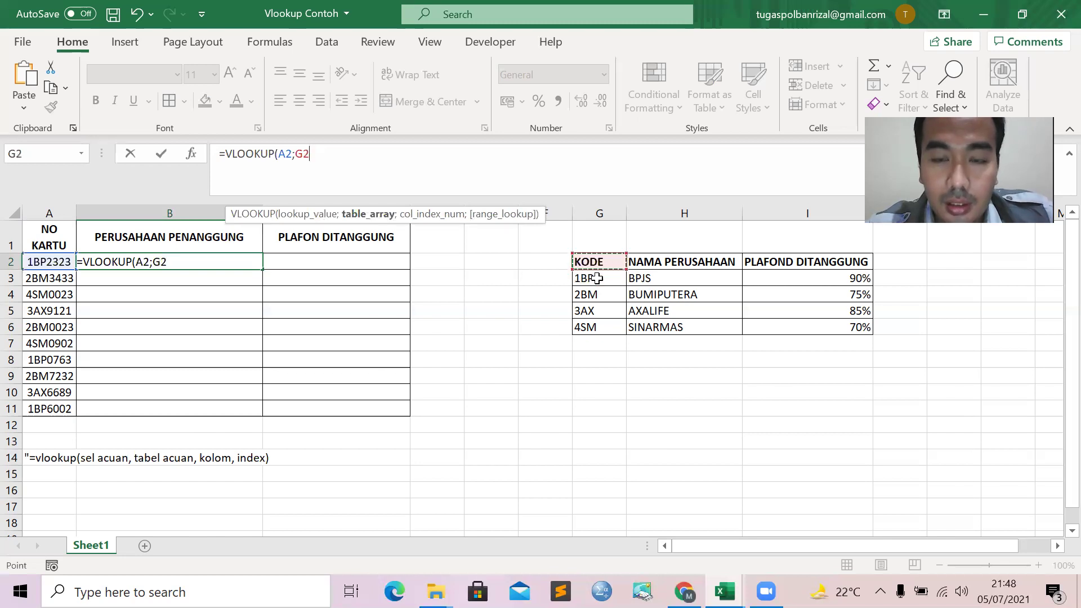
click(597, 278)
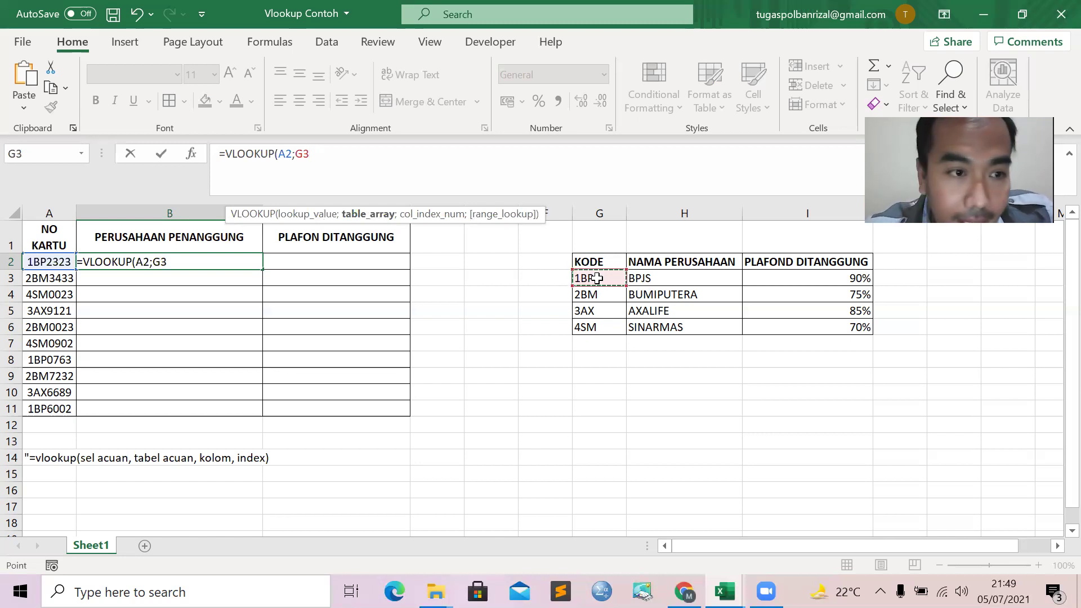
key(shift+Right)
key(shift+Right)
key(shift+Down)
key(shift+Down)
key(shift+Down)
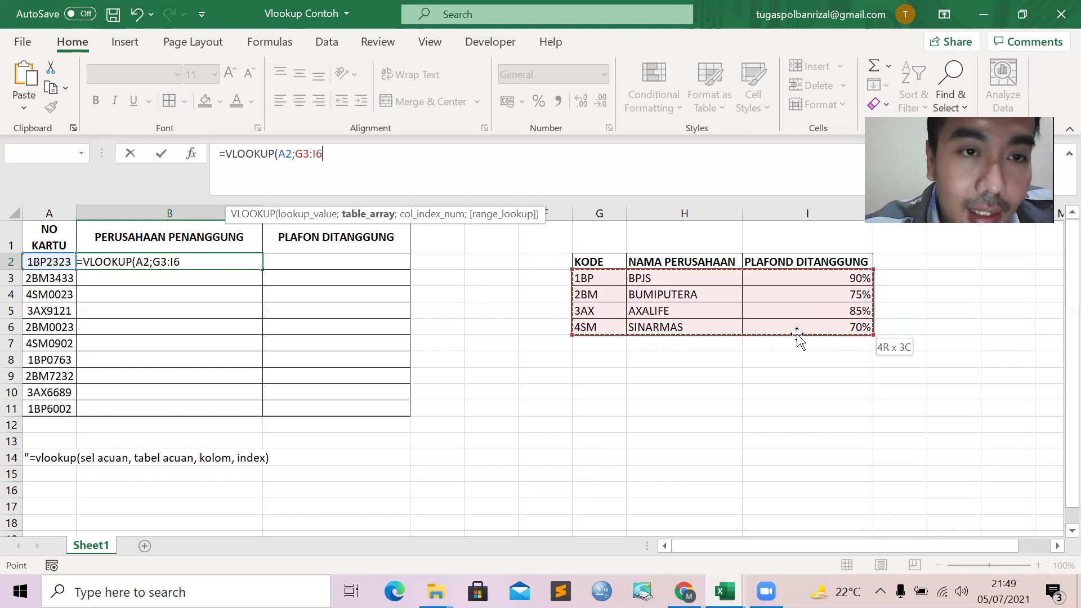
key(F4)
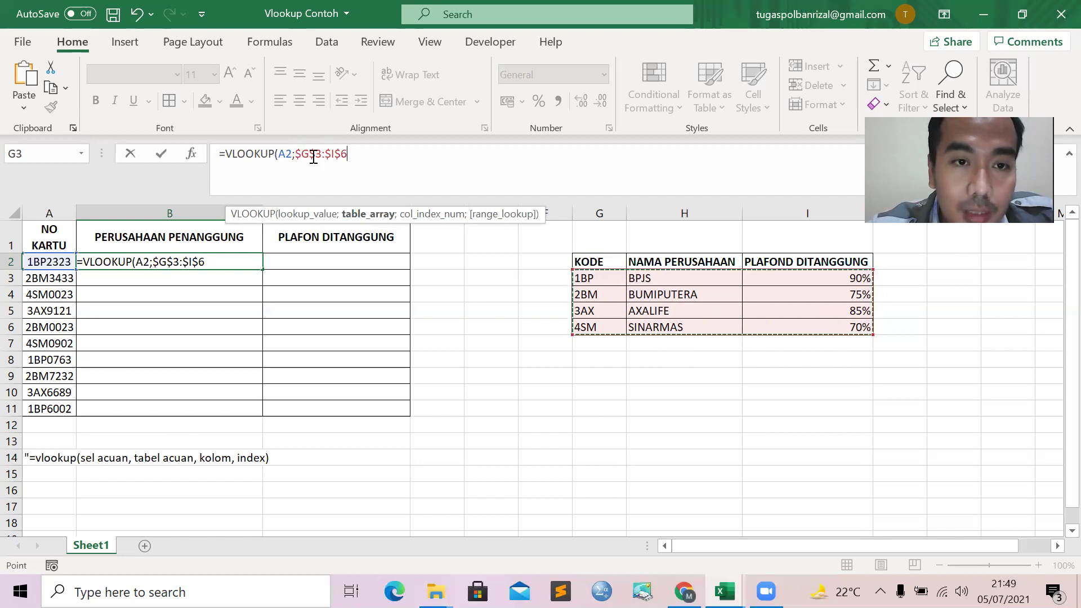
- Complete the B2 formula with column index 2 and range lookup 1, and fill it down through B11
click(356, 157)
text(;)
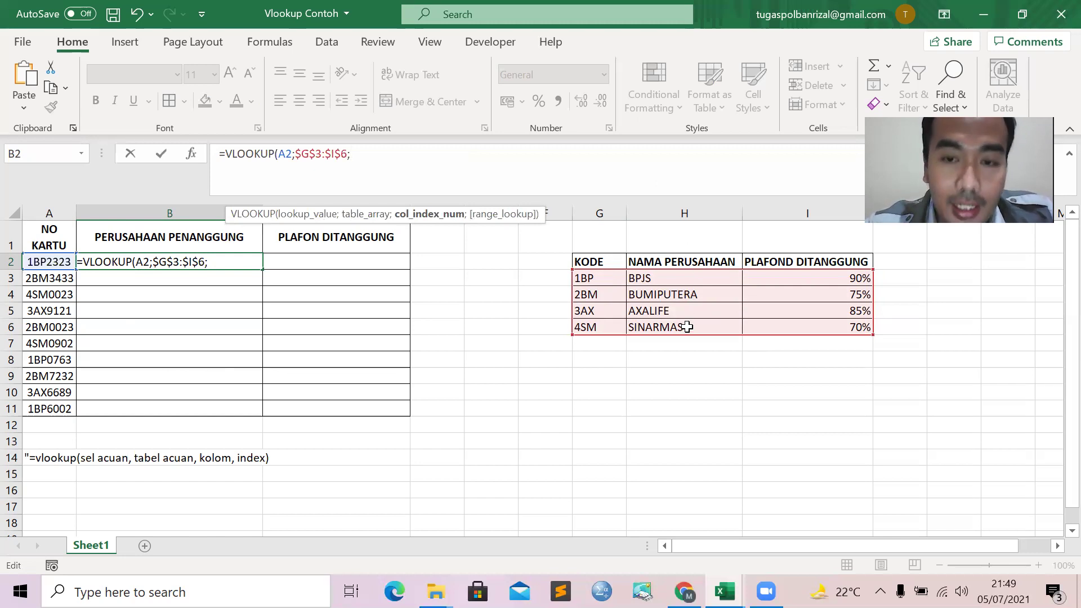
text(2;)
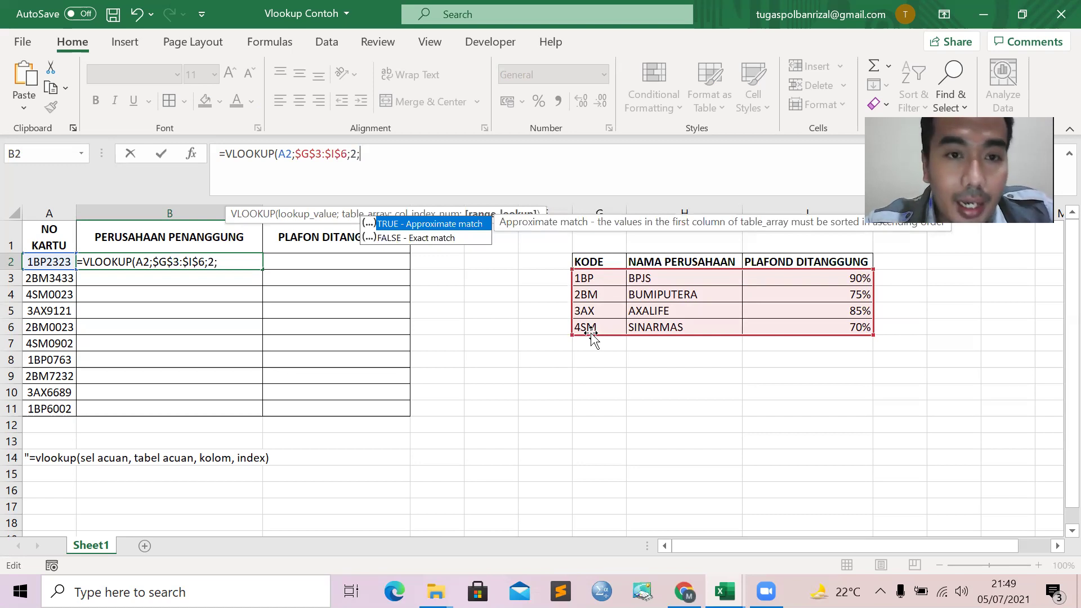
click(449, 153)
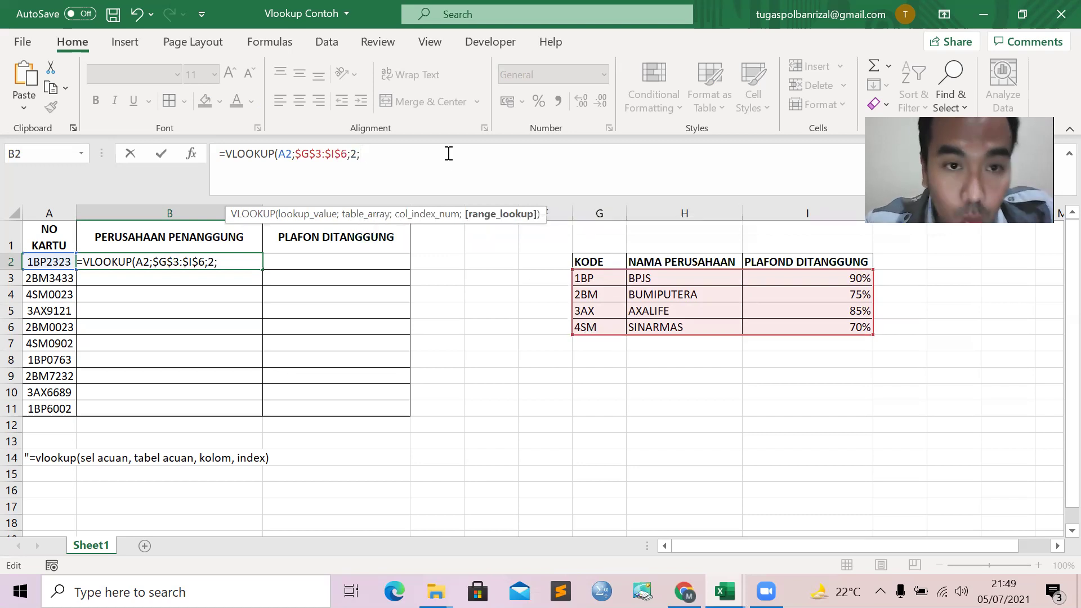
text(1))
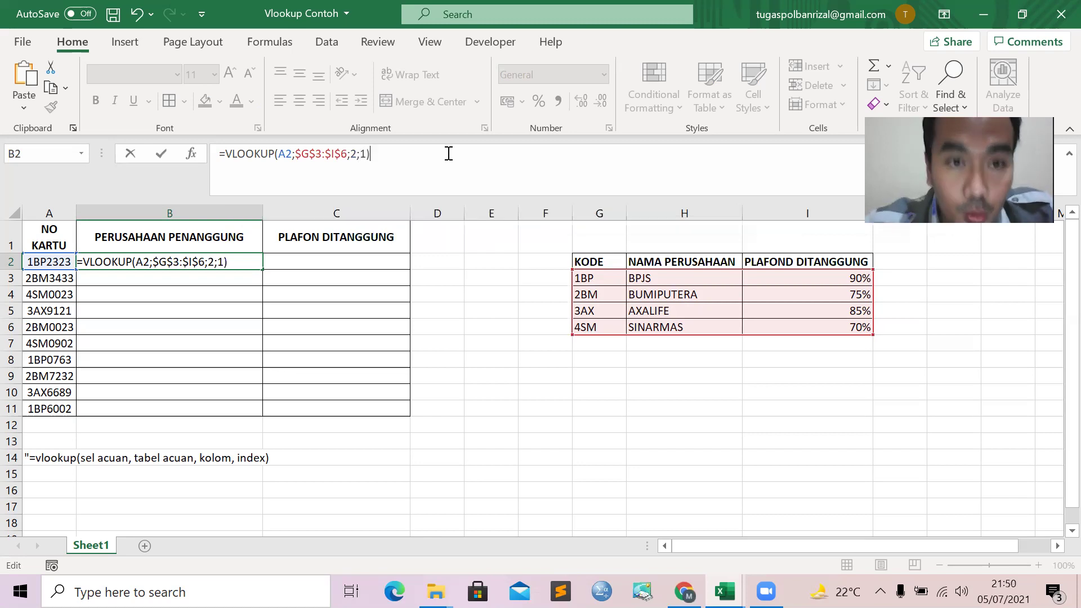
key(Return)
key(Up)
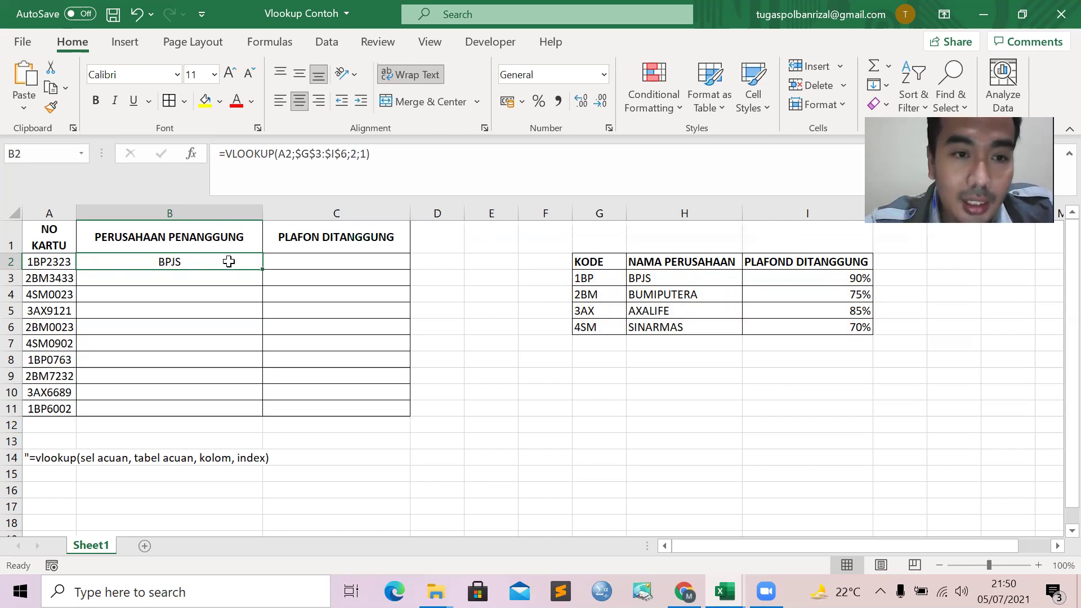
double_click(261, 268)
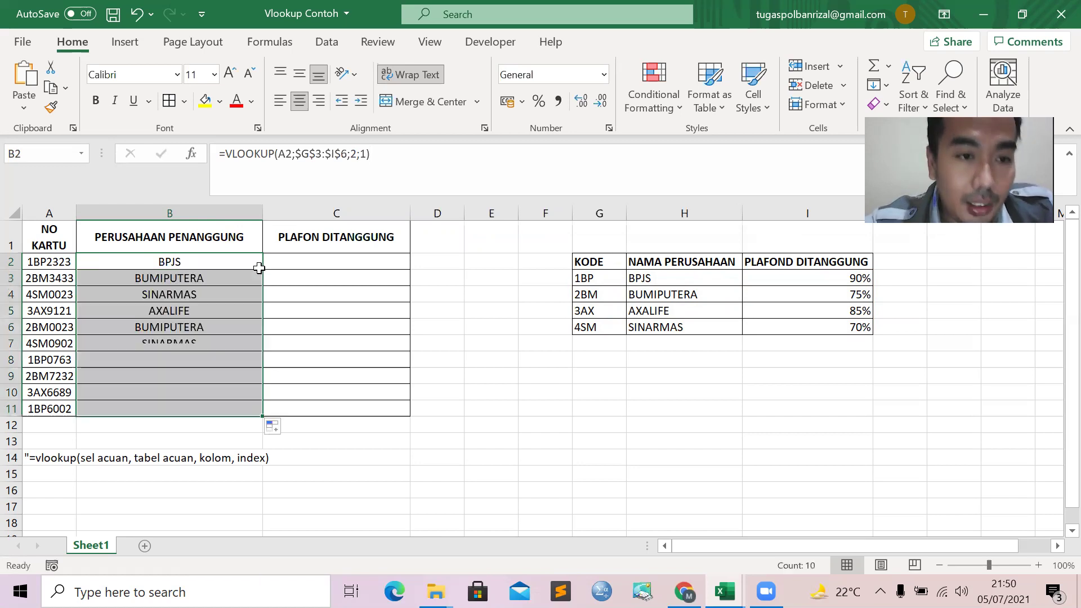
- Check the copied formulas in B2:B11 and compare the companies in rows 10 and 6 with their card number codes
click(211, 263)
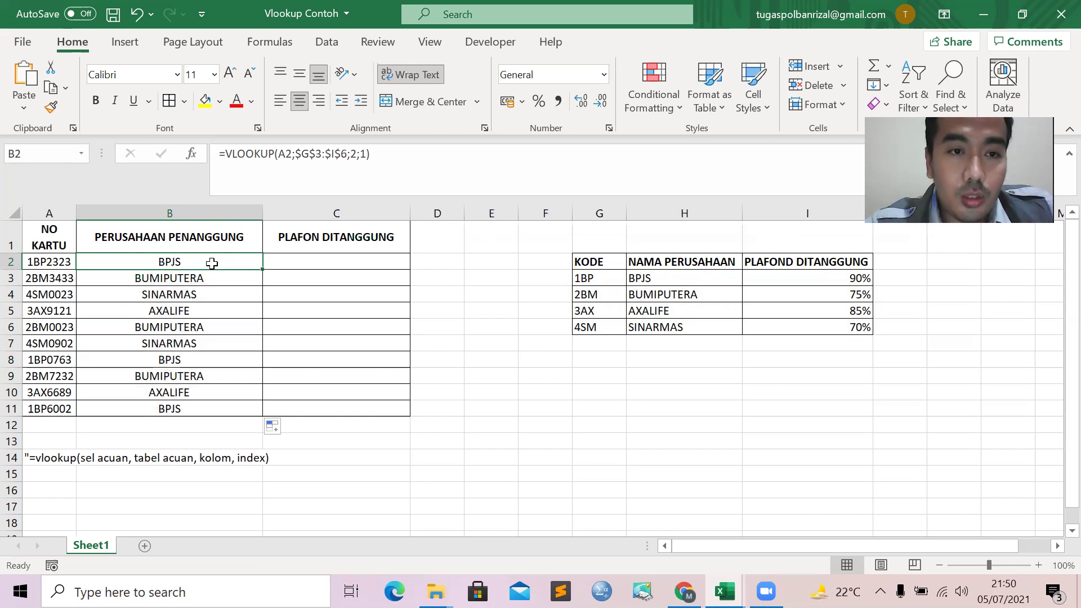
key(Down)
key(Down)
key(Down)
key(Down)
key(Down)
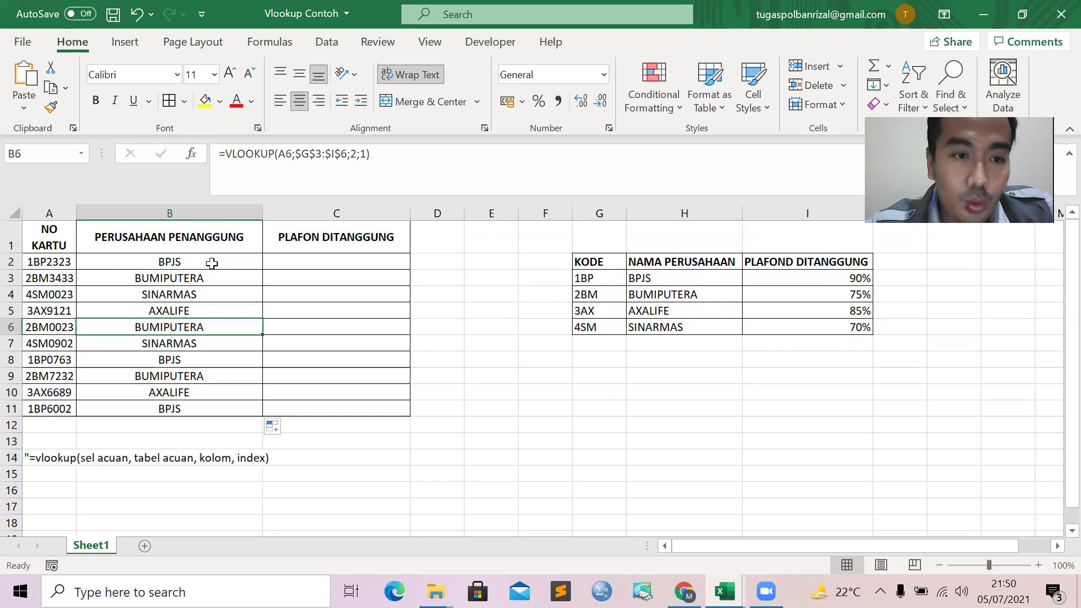
key(Down)
key(Down)
key(Down)
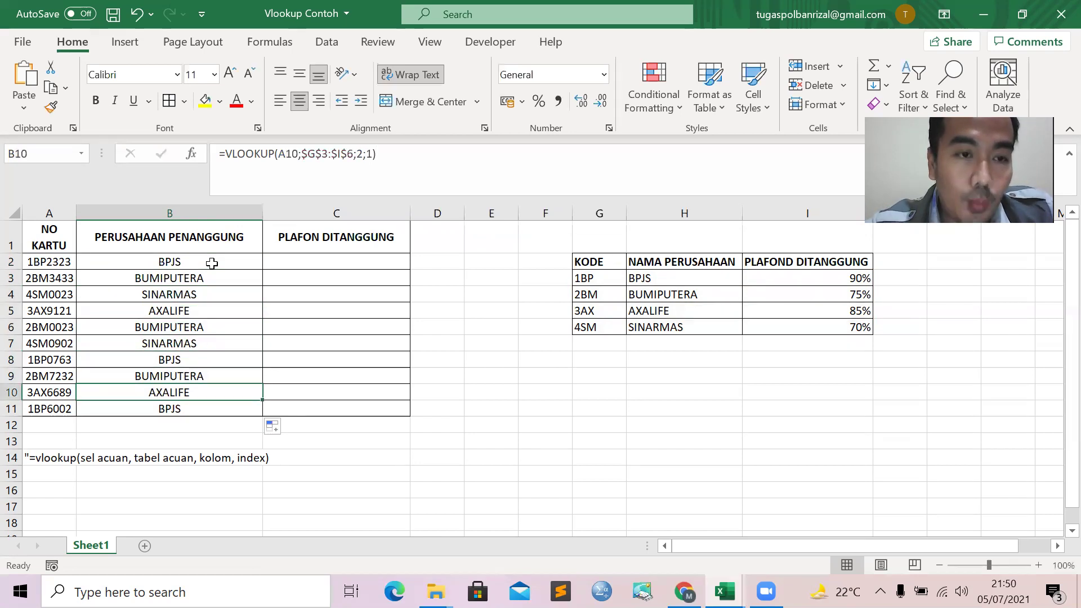
key(Down)
key(Down)
key(Up)
key(Up)
key(Up)
key(Up)
key(Up)
key(Up)
key(Up)
key(Up)
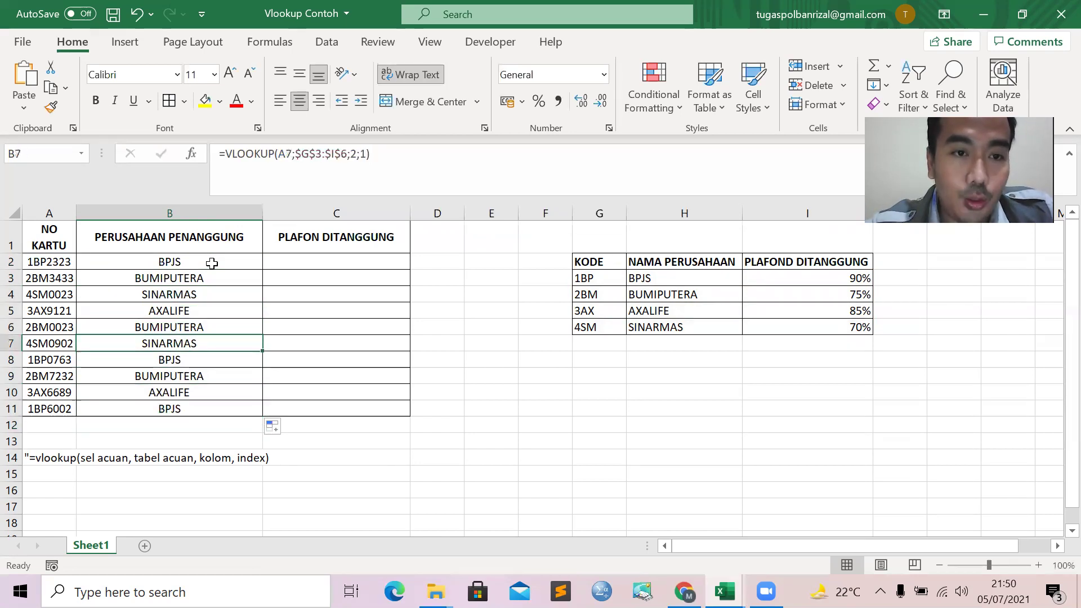
key(Up)
key(Up)
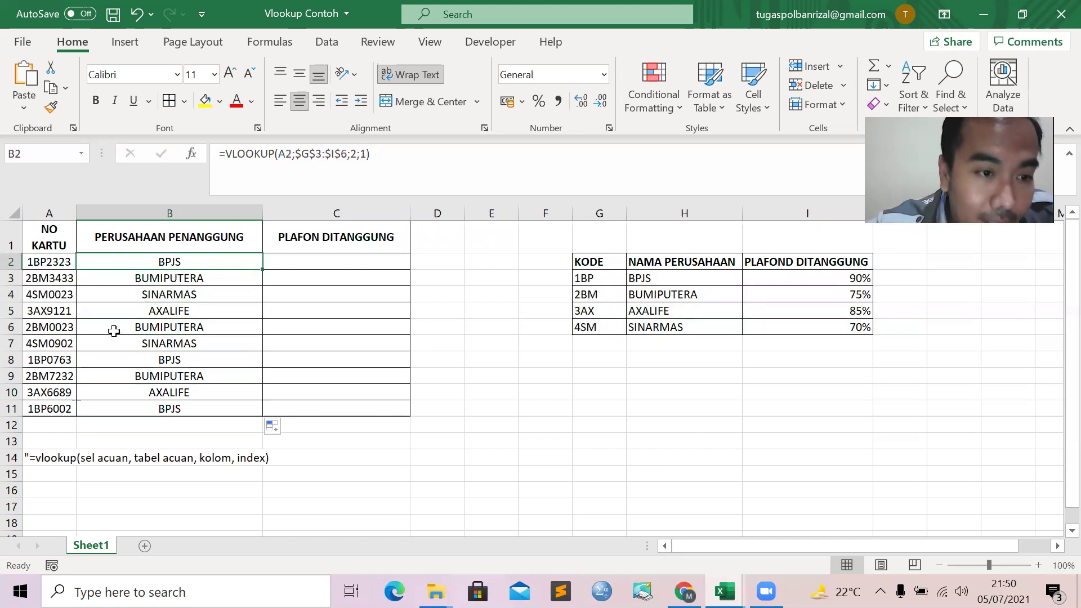
click(61, 391)
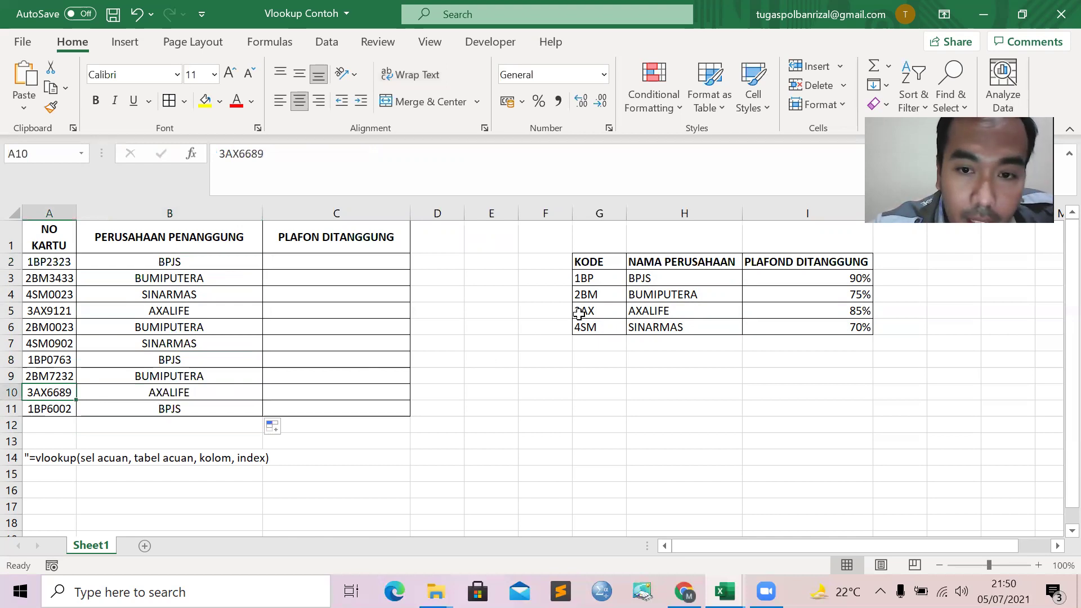
click(207, 400)
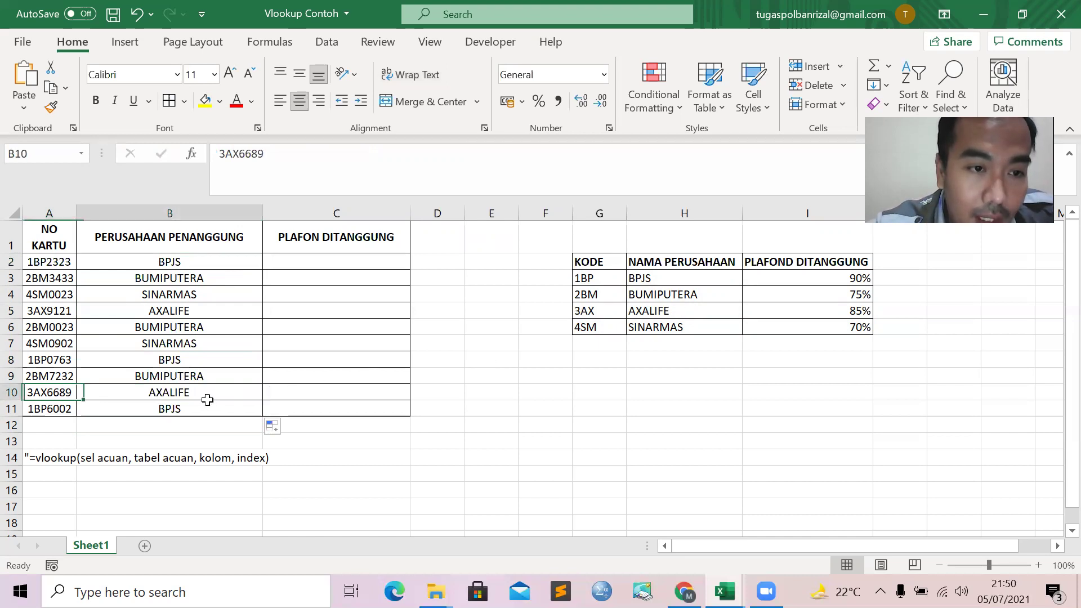
click(59, 327)
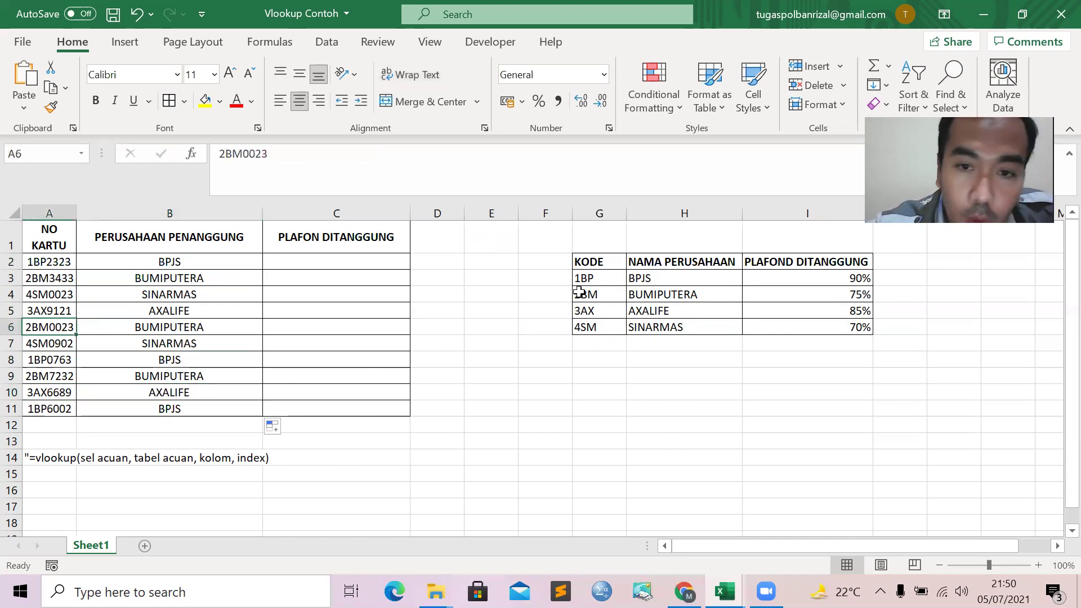
click(201, 327)
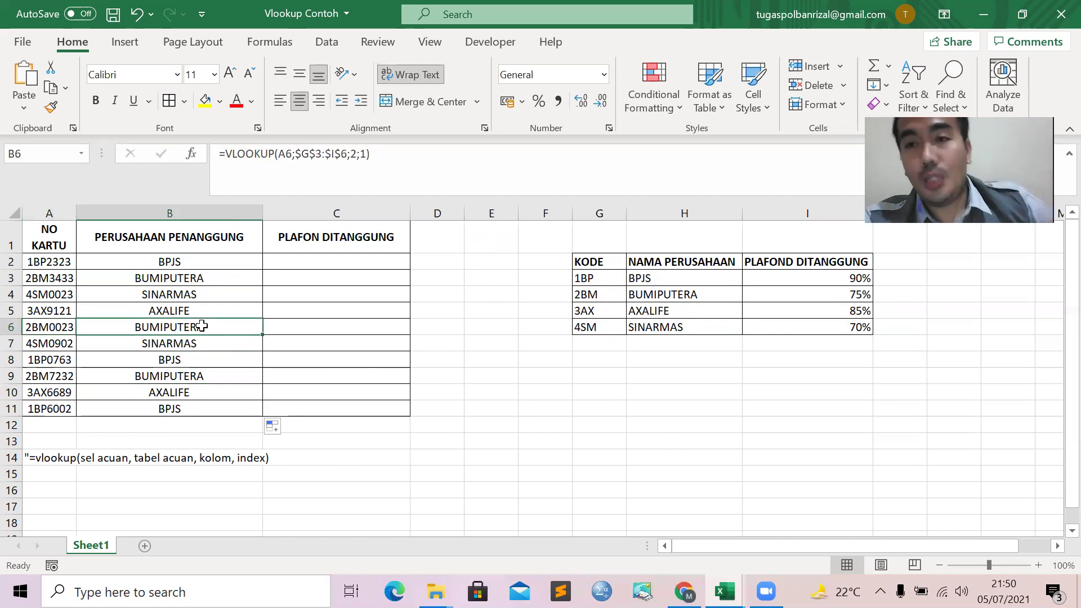
- Start a VLOOKUP formula in C2, under PLAFON DITANGGUNG, with card number cell A2 as the lookup value
click(331, 260)
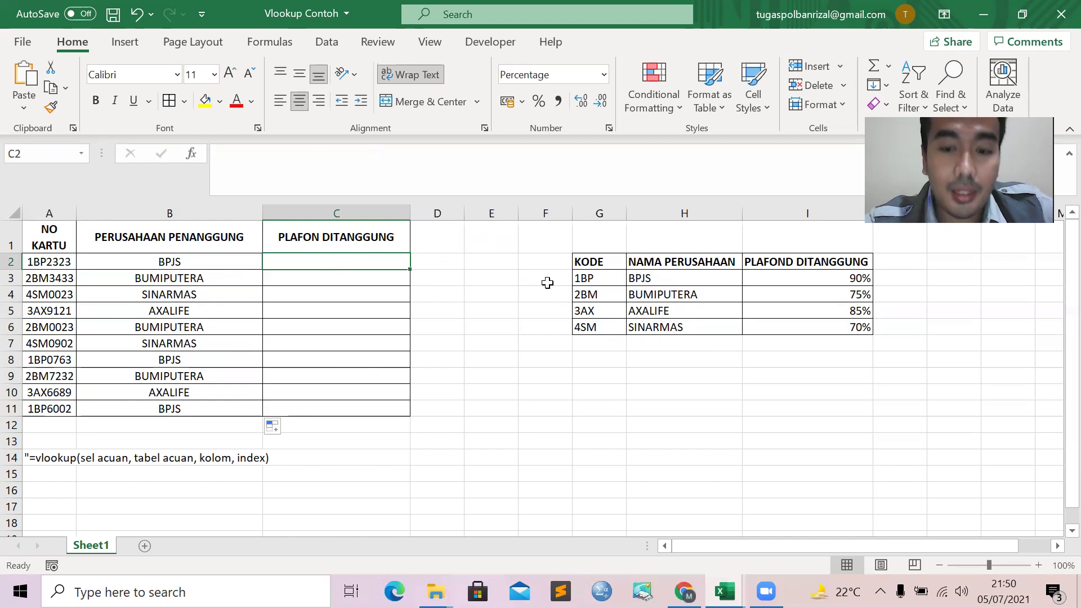
text(=vloo)
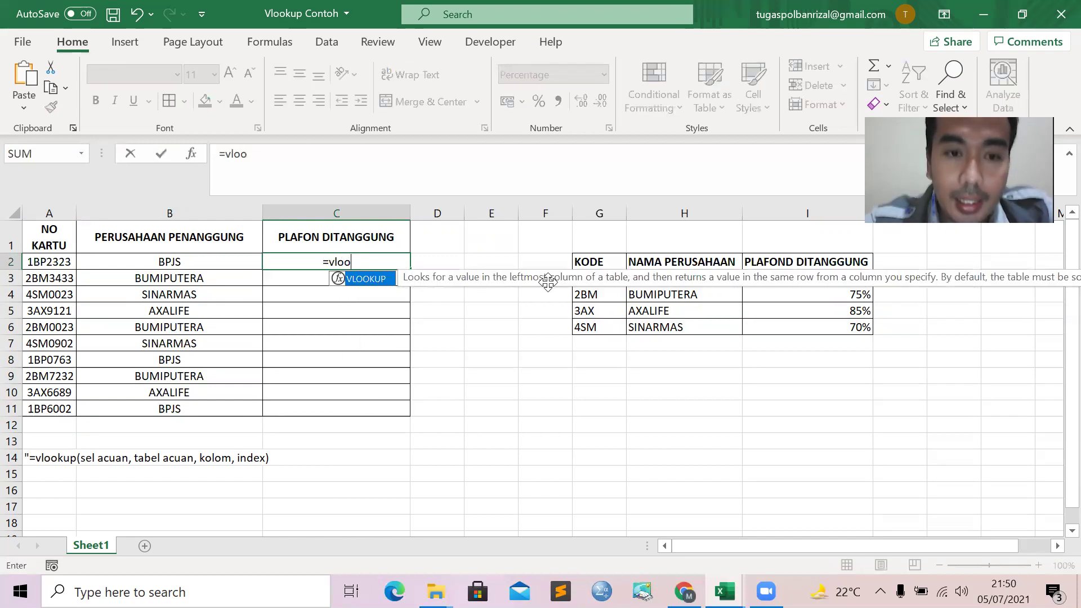
double_click(375, 277)
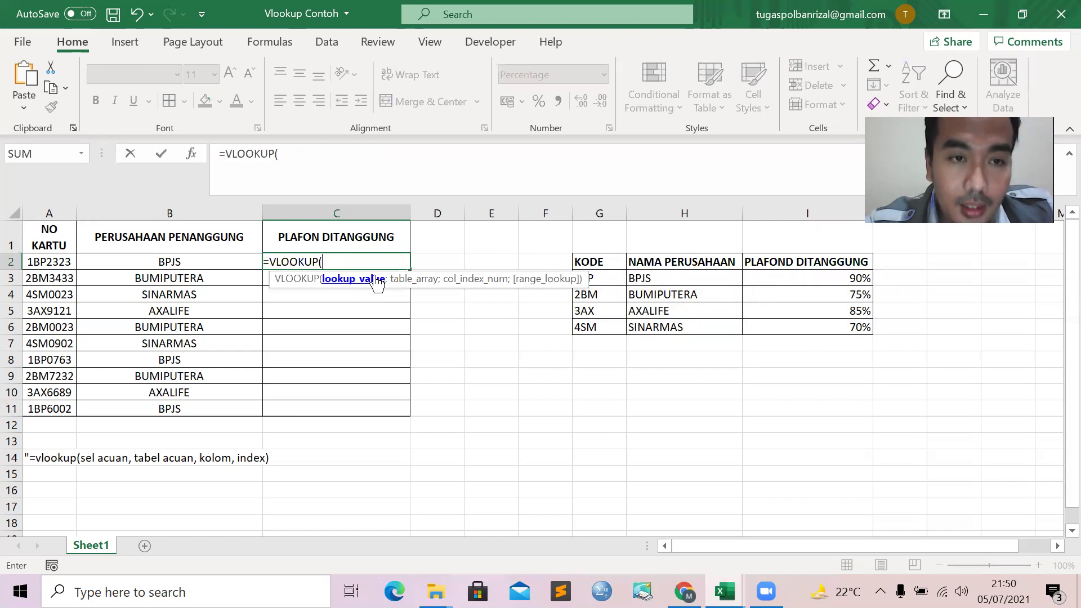
click(50, 262)
text(;)
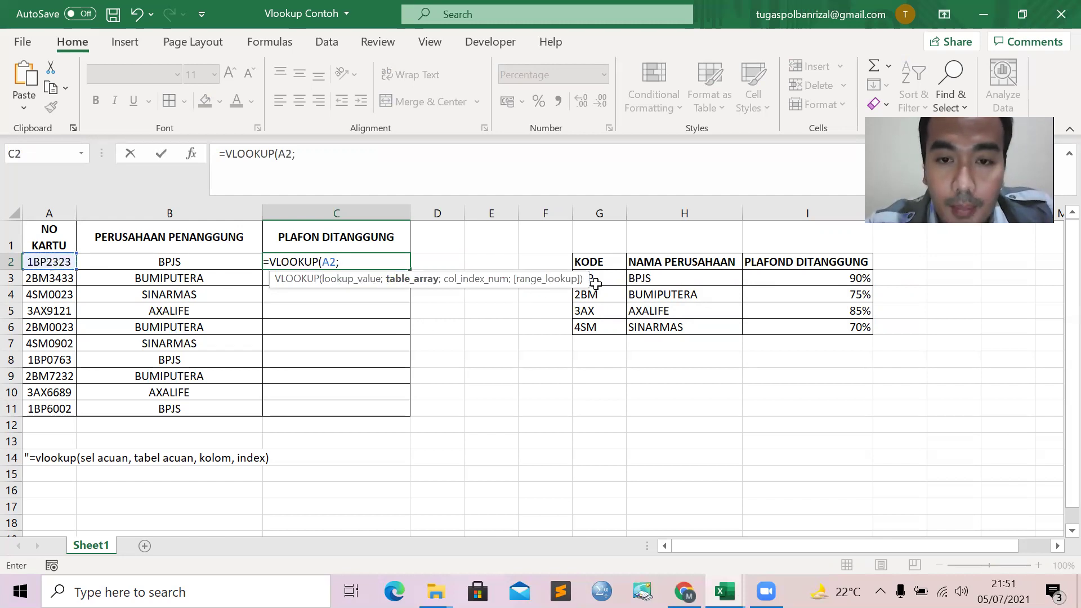
- Set the C2 formula's table array to the code table without its header, as the absolute range $G$3:$I$6
click(617, 282)
drag(617, 283, 866, 329)
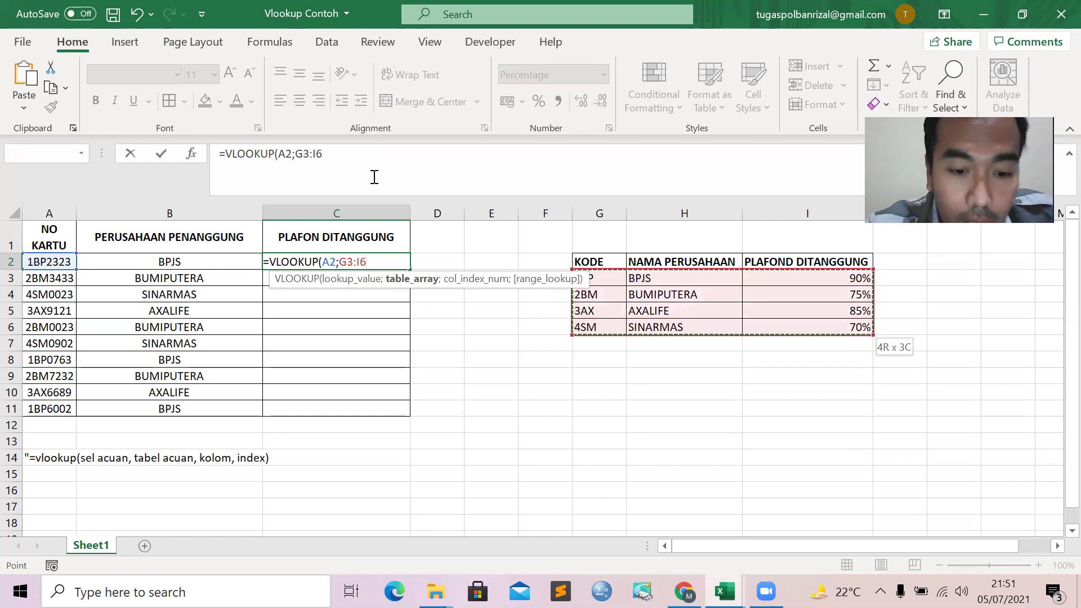
key(F4)
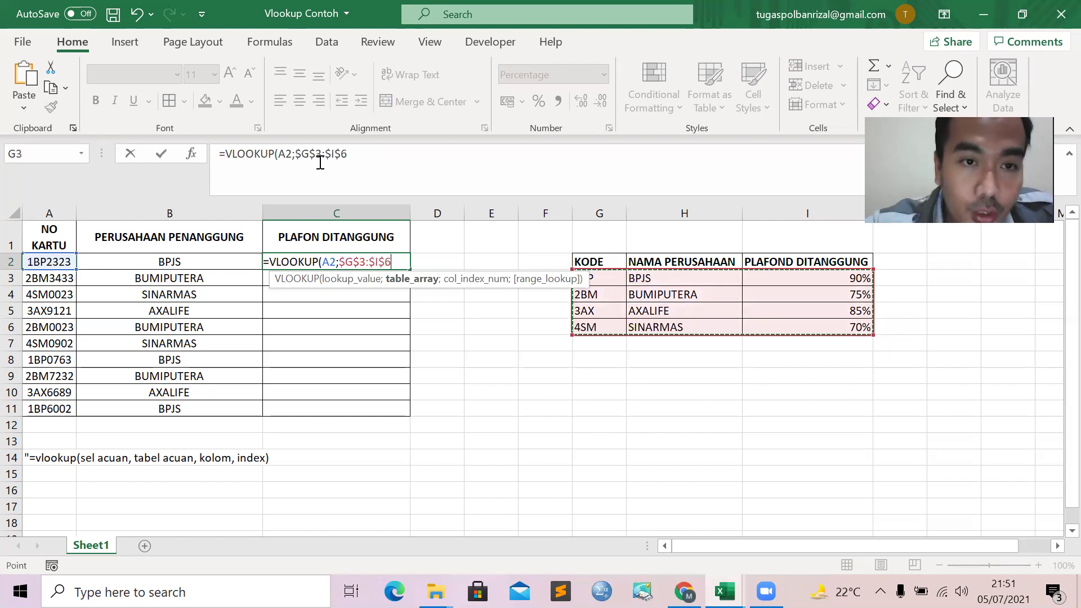
click(355, 153)
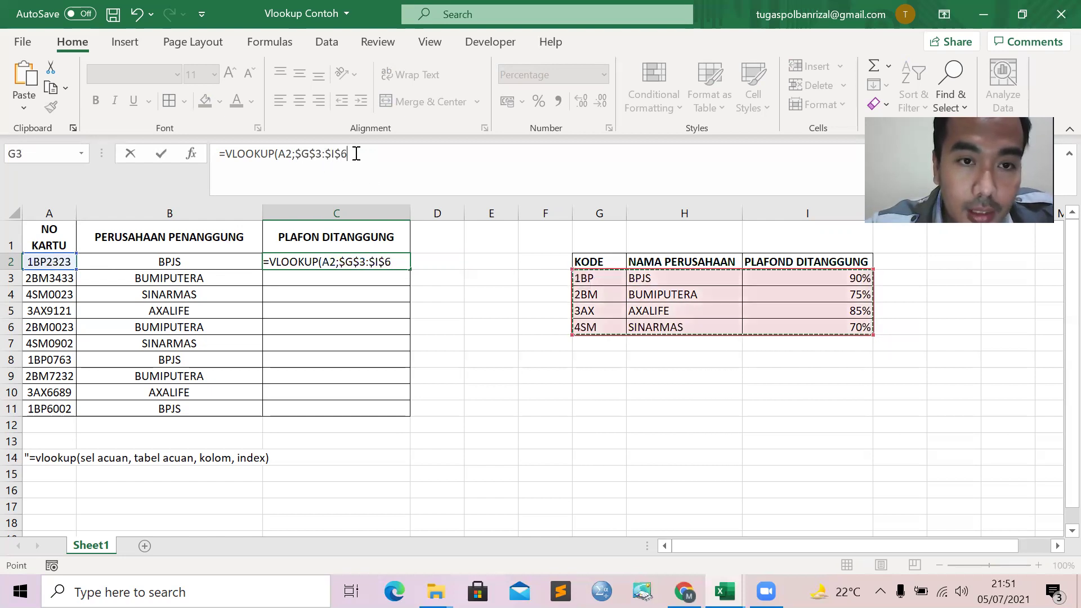
- Complete the C2 formula with column index 3 and range lookup 1, and fill it down through C11
text(;)
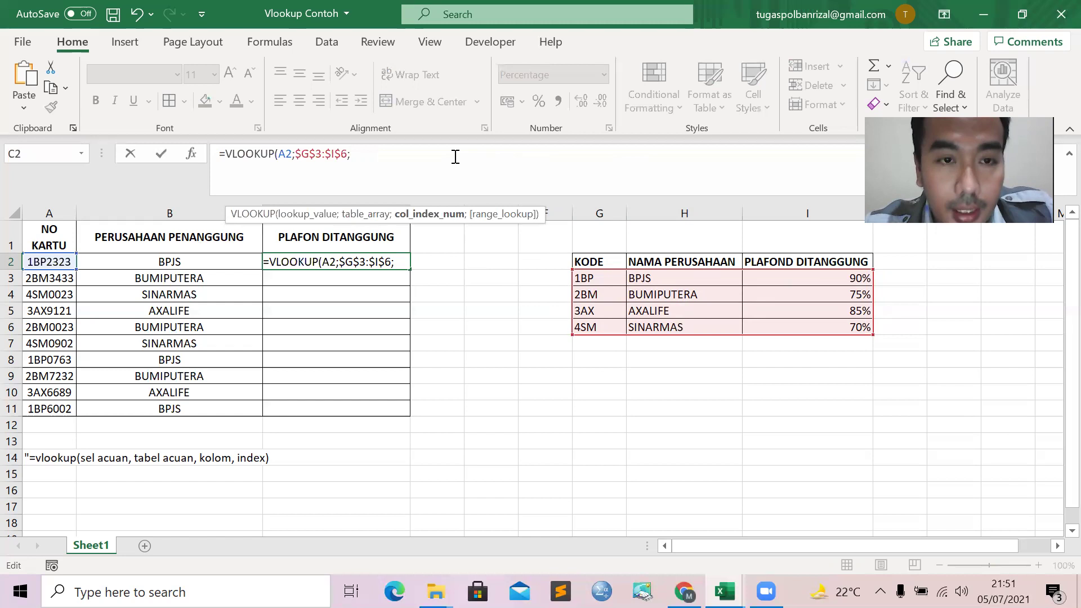
text(3)
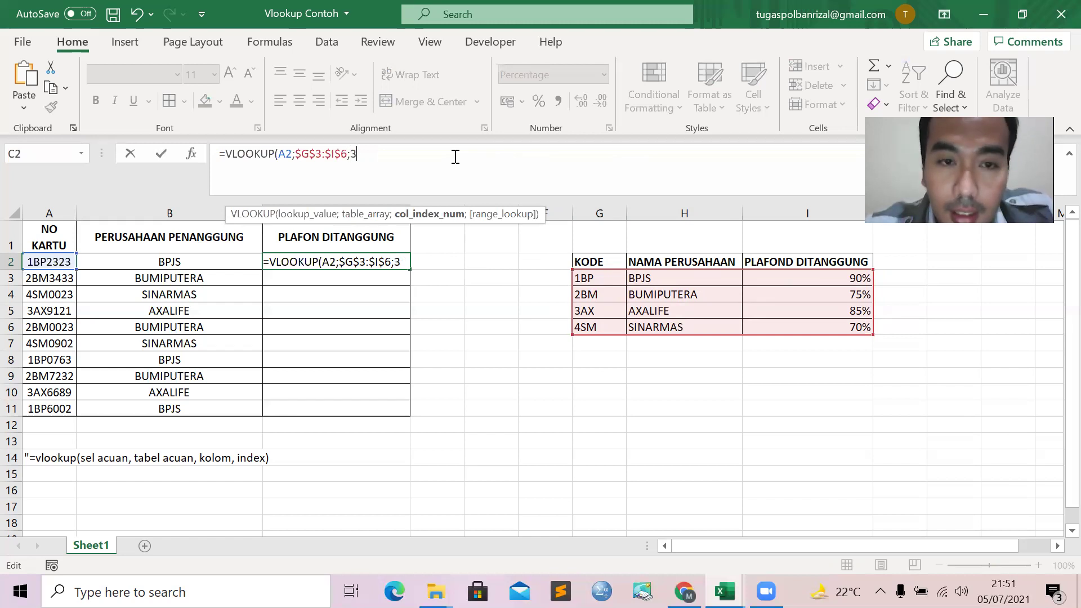
text(;1)
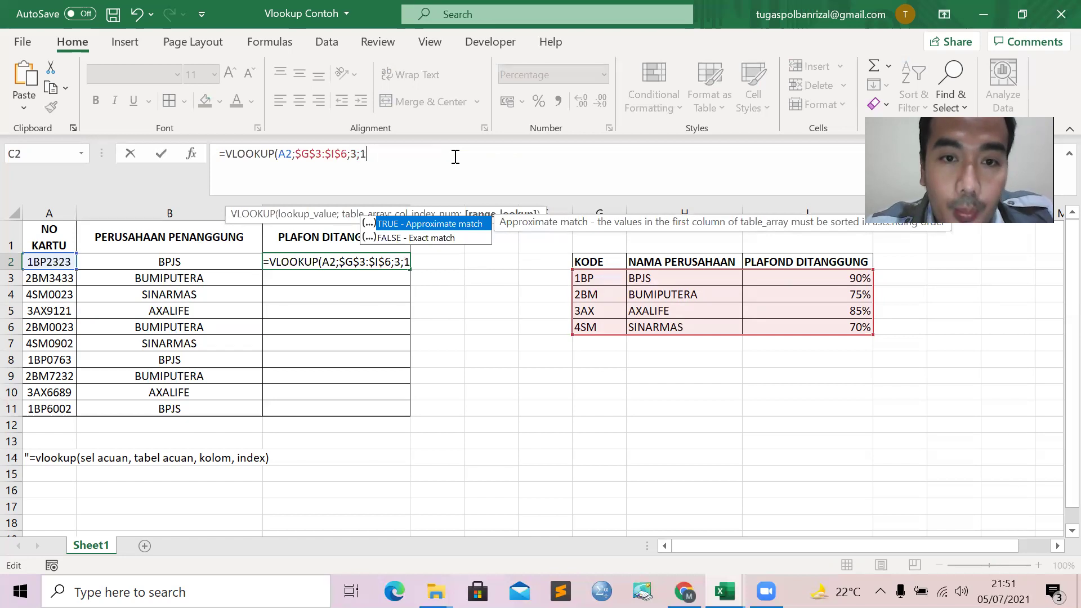
text())
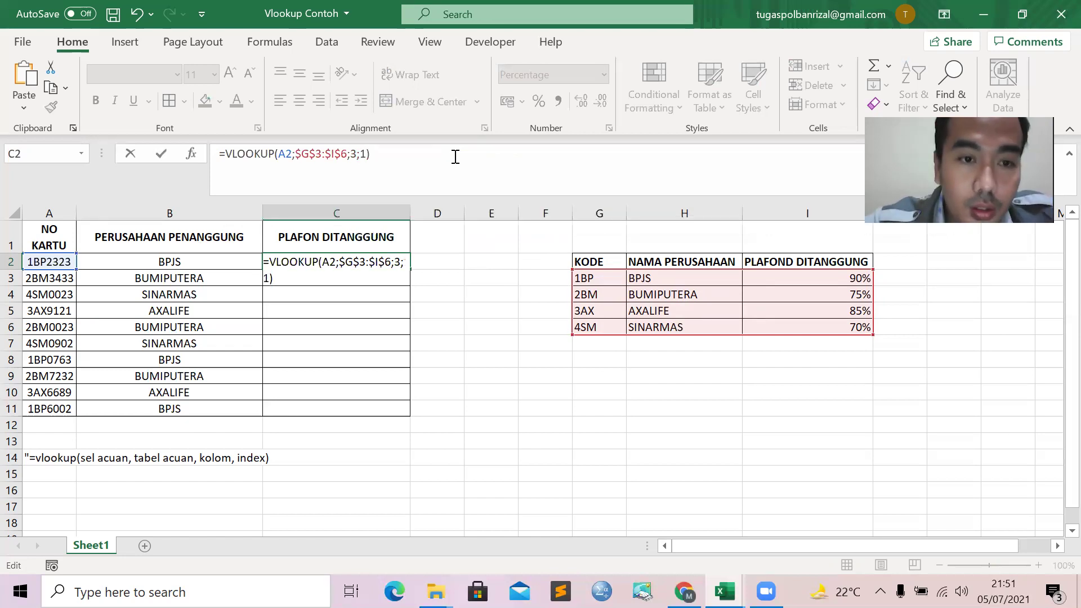
key(Return)
key(Up)
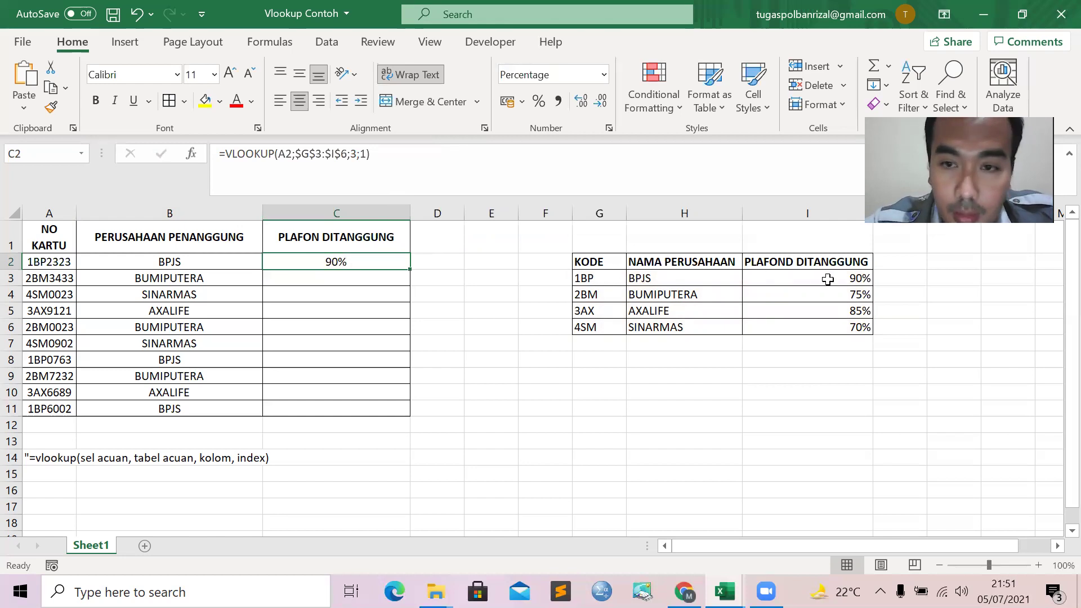
double_click(410, 269)
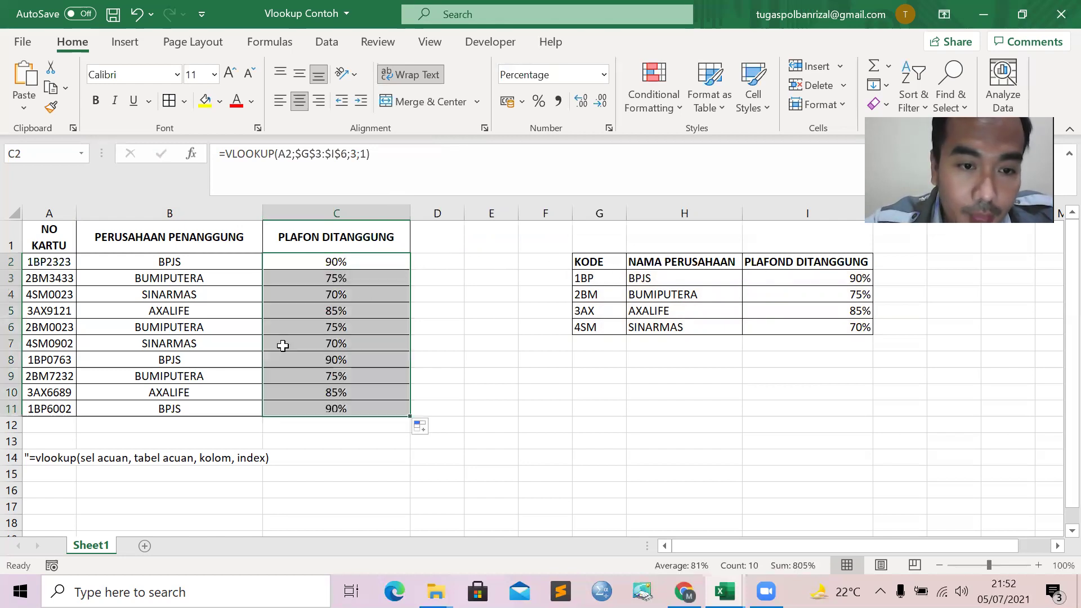
- Compare the company and coverage limit in rows 10 and 9 with the code table
click(193, 390)
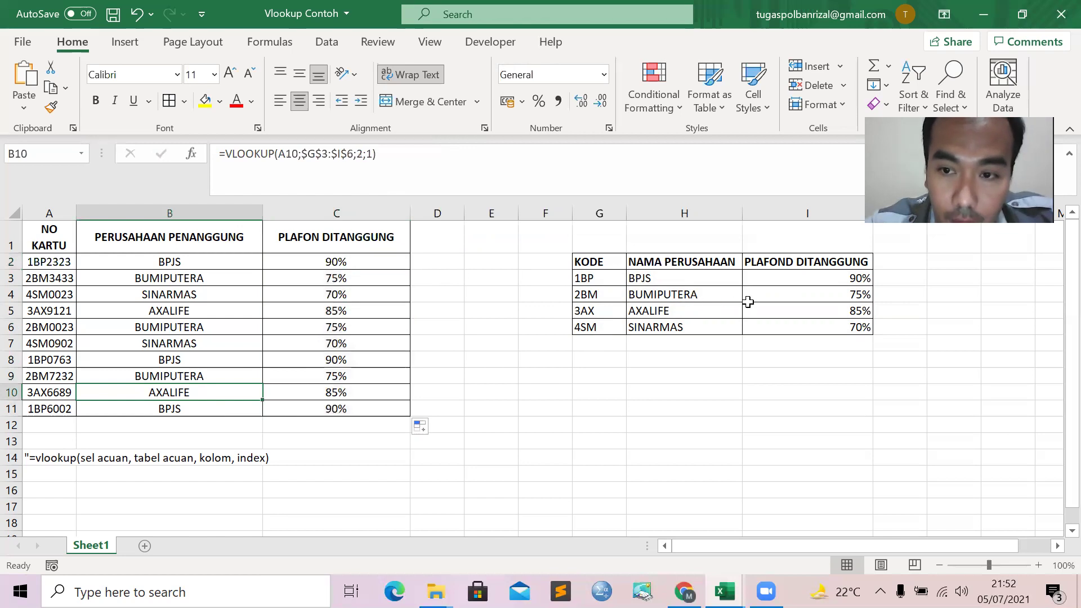
click(314, 394)
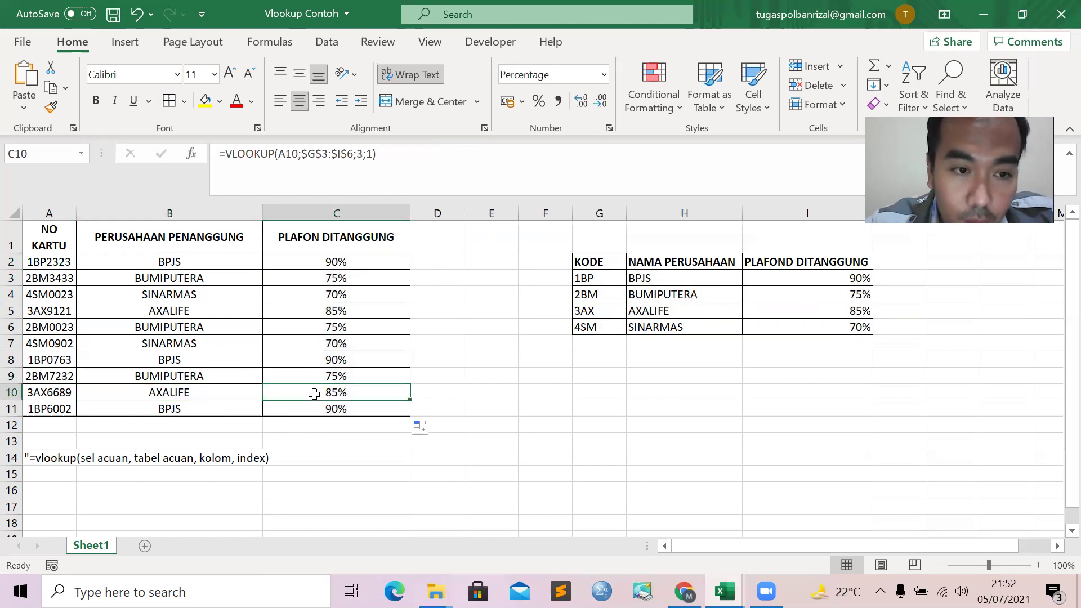
click(231, 378)
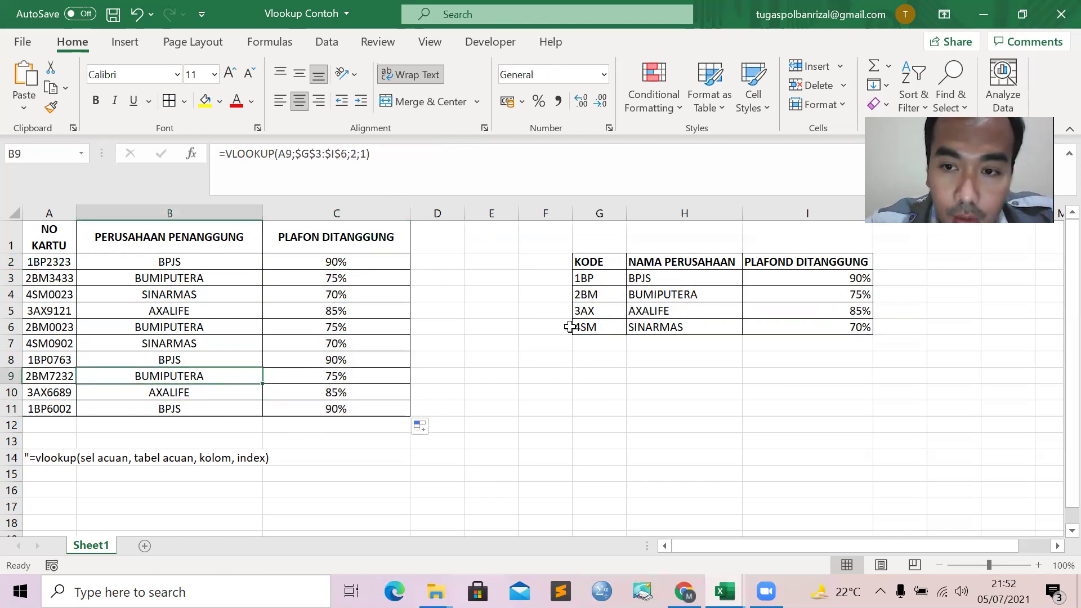
click(358, 377)
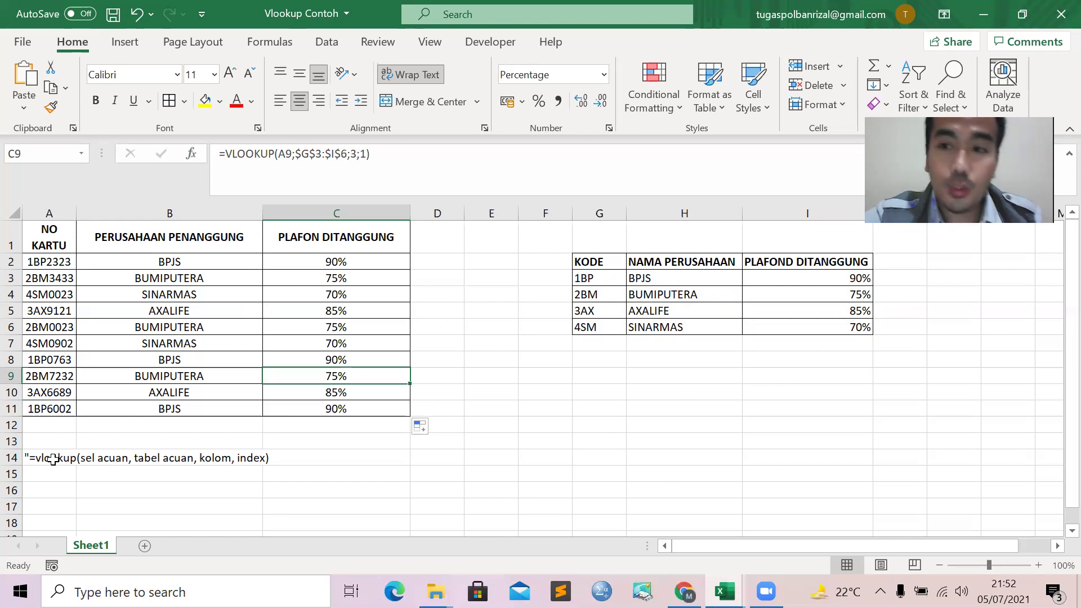
- Set the range lookup argument of the B2 formula to 0 and fill the formula down through B11
click(157, 263)
click(402, 150)
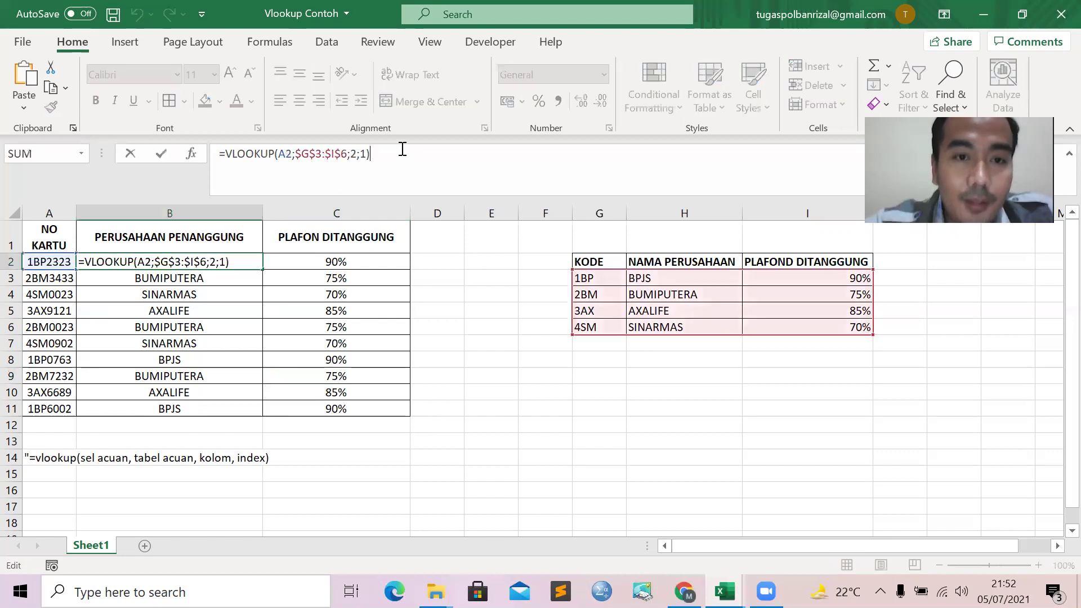
key(Left)
key(BackSpace)
text(0)
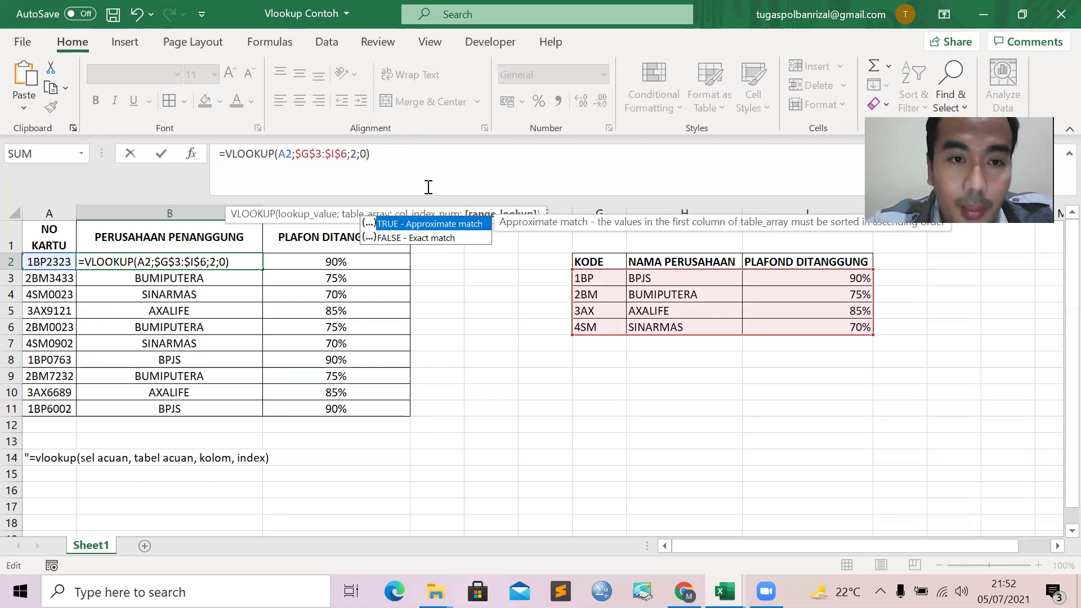
click(417, 158)
key(Return)
key(Up)
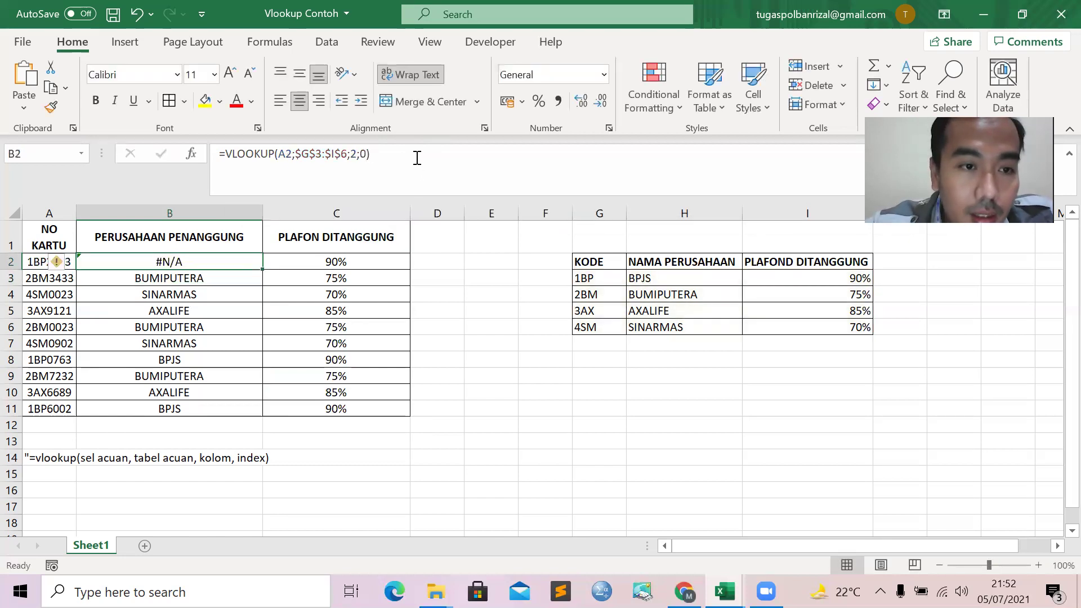
double_click(265, 267)
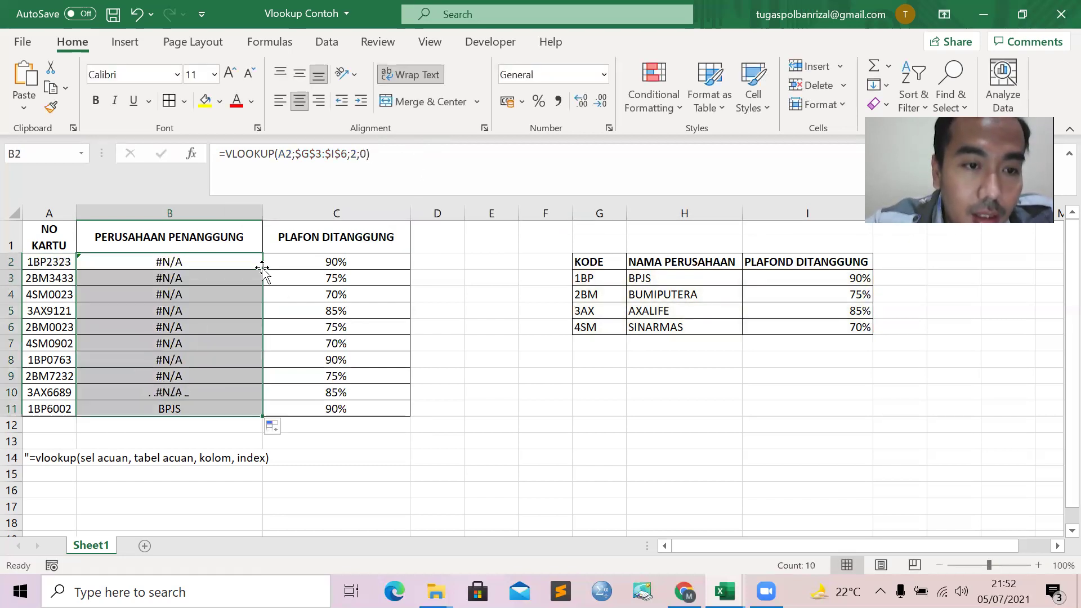
- Examine the exact-match formulas in B2 and B3, and compare the card number in A2 with the KODE column
click(262, 268)
key(Right)
key(Left)
key(Left)
key(Right)
key(Down)
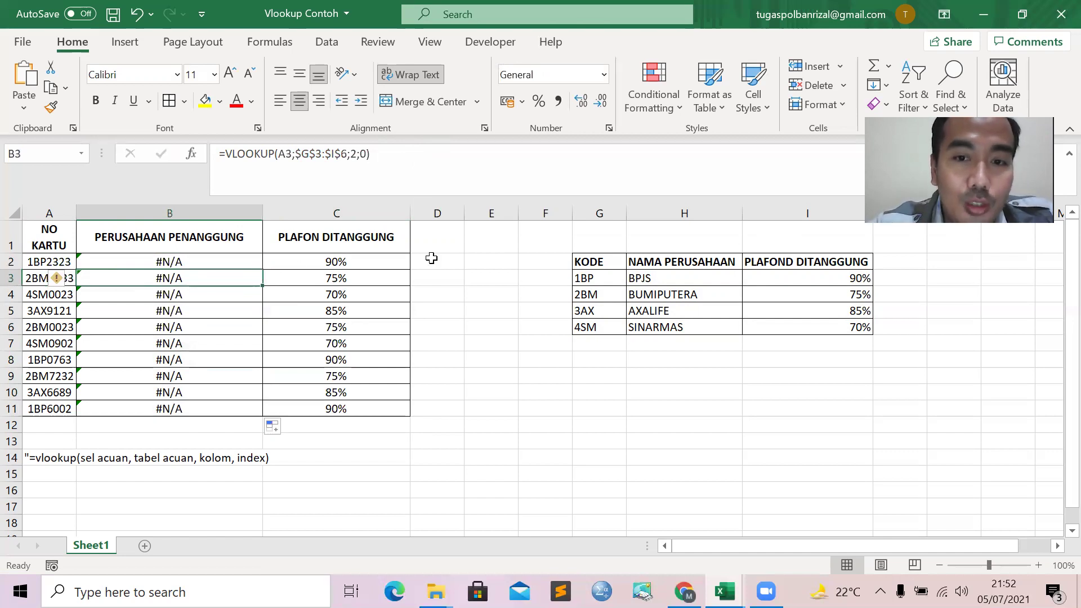
click(53, 259)
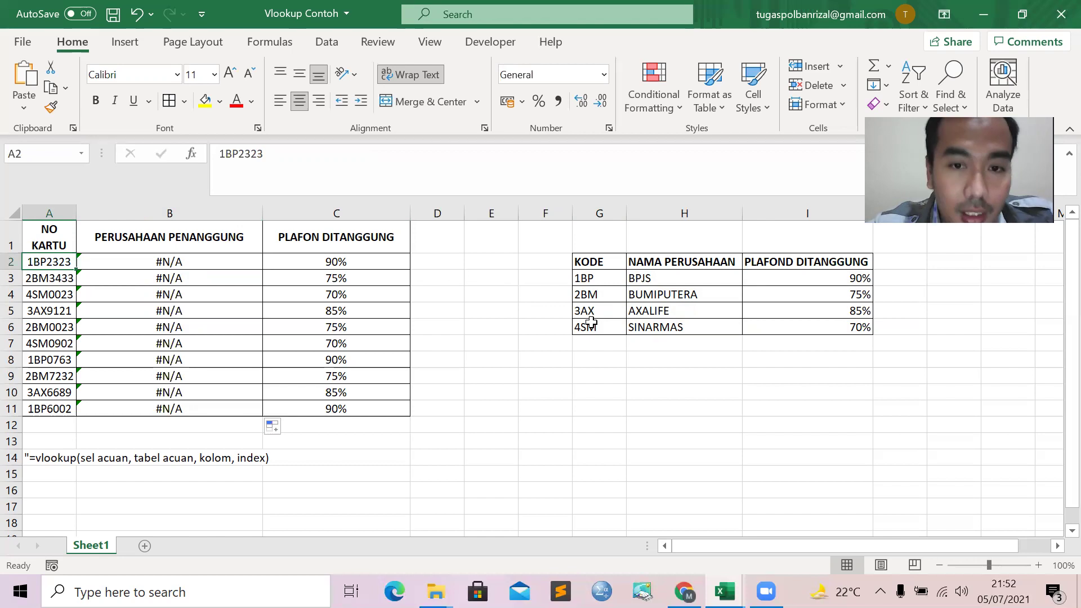
- Set the B2 formula's range lookup back to 1 and fill it down through B11
click(201, 263)
click(380, 161)
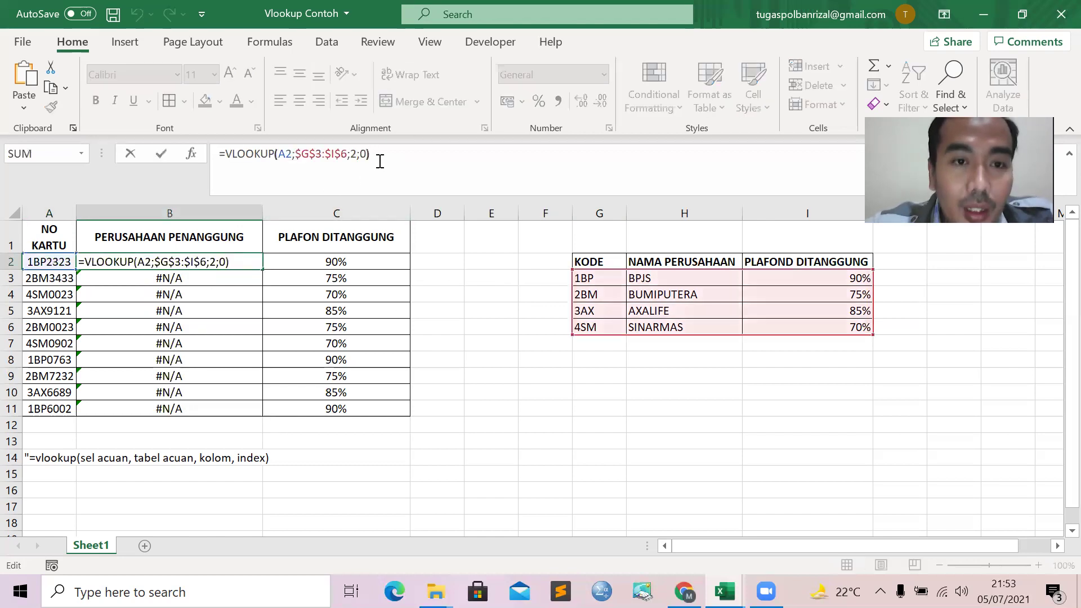
key(Left)
key(BackSpace)
text(1)
key(Return)
key(Up)
double_click(261, 270)
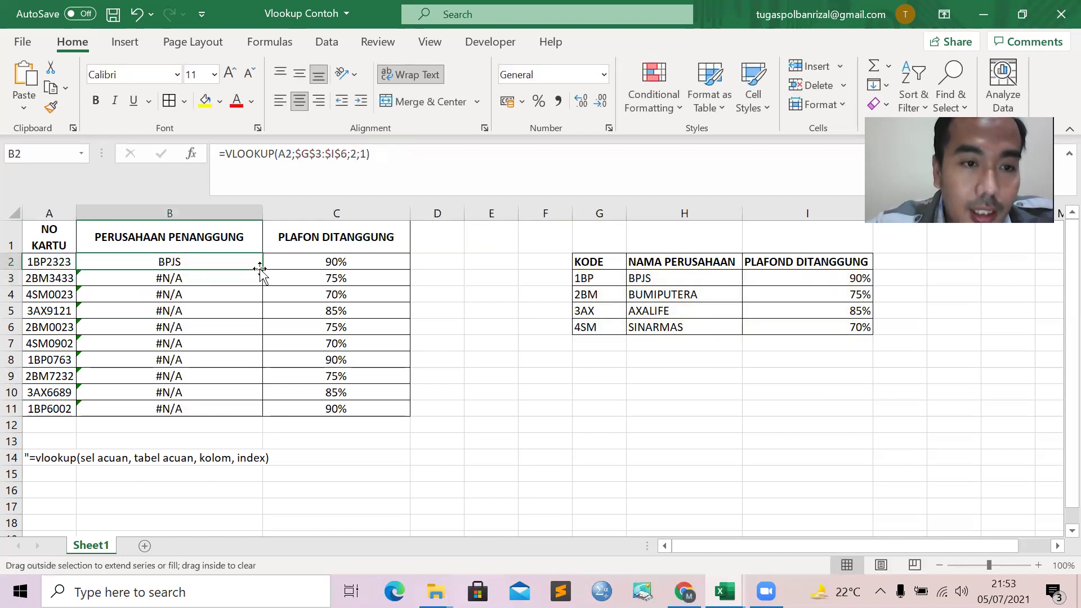
- Compare card number cell A2 with code cell G3, and review the VLOOKUP arguments in B2 and B3
click(54, 259)
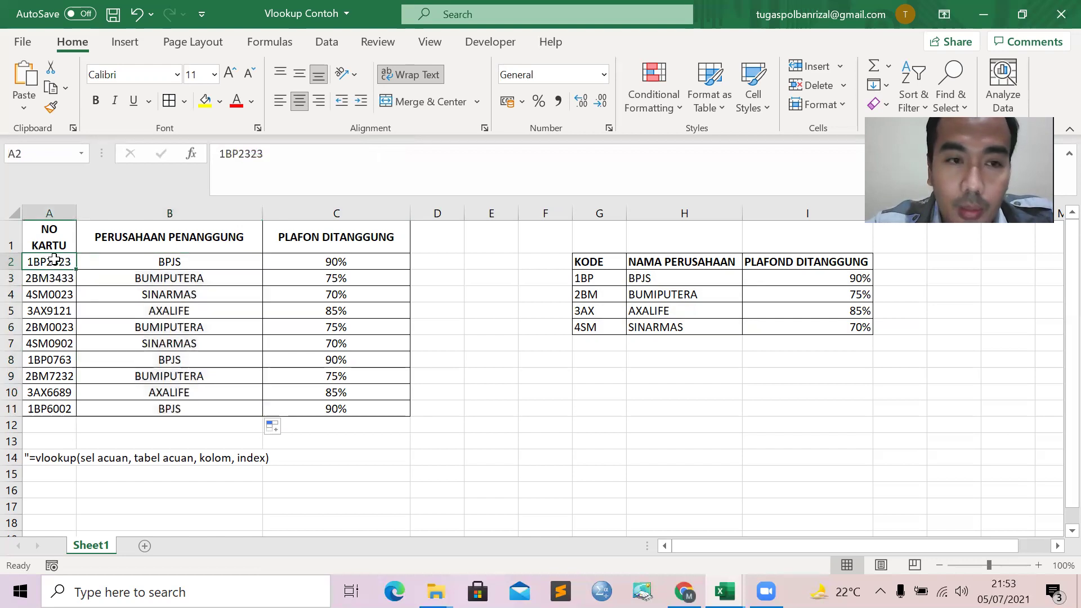
click(589, 277)
click(231, 259)
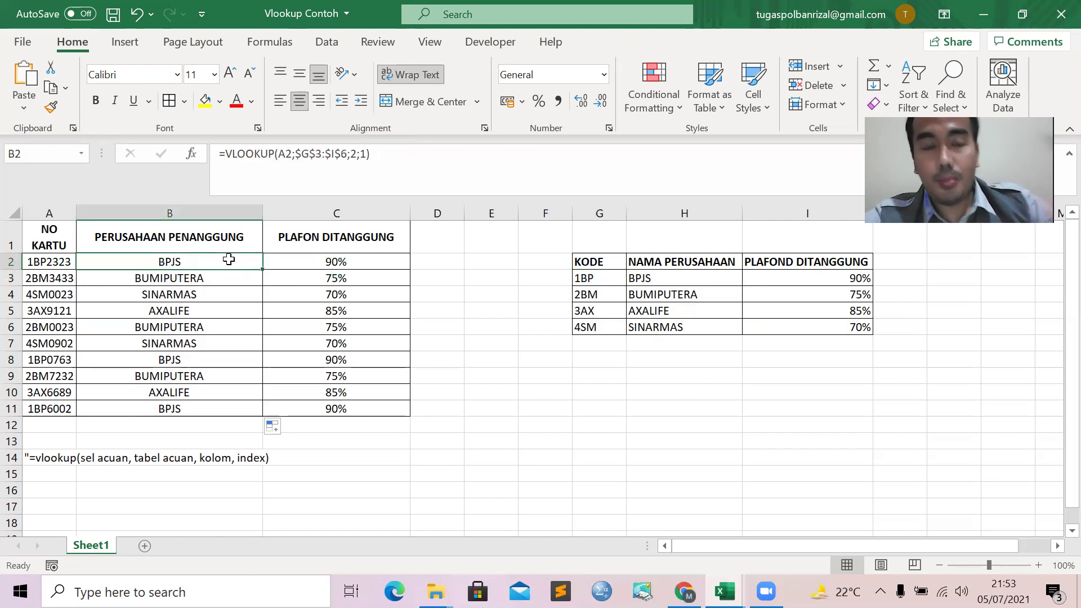
click(371, 153)
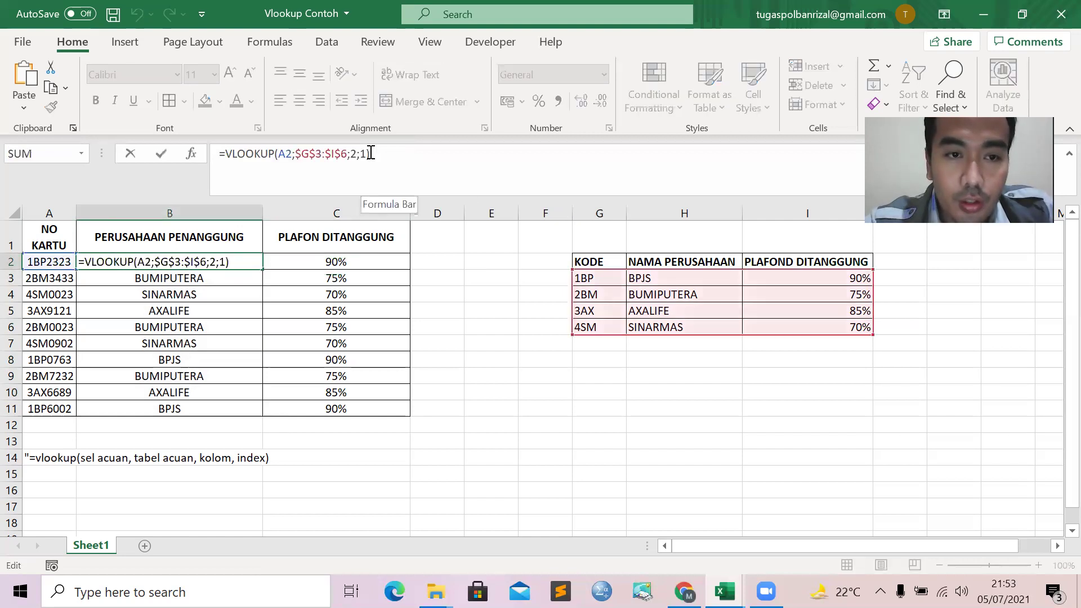
key(Return)
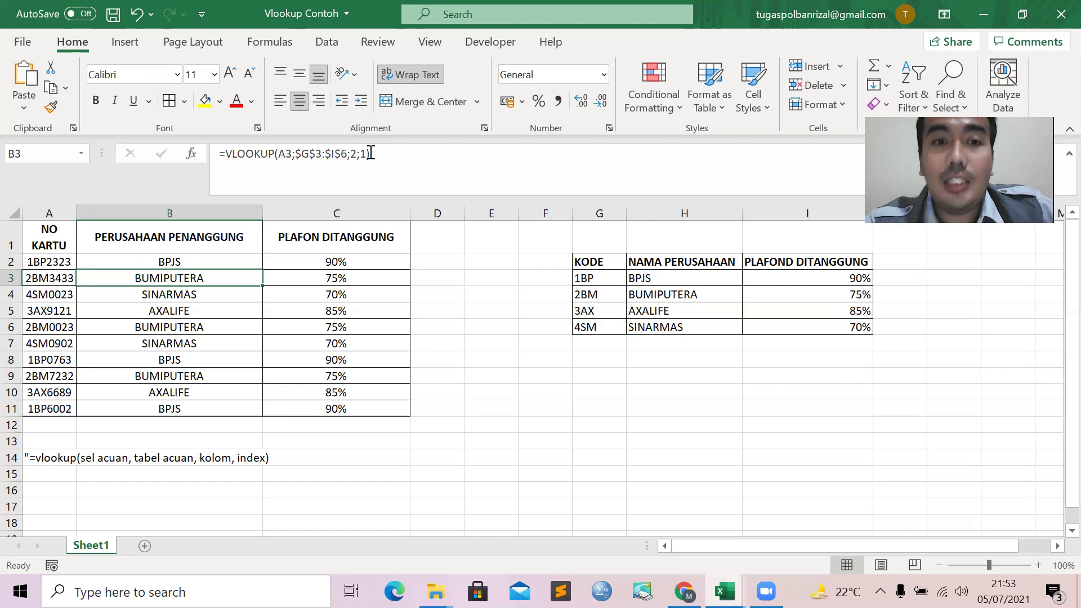
click(371, 154)
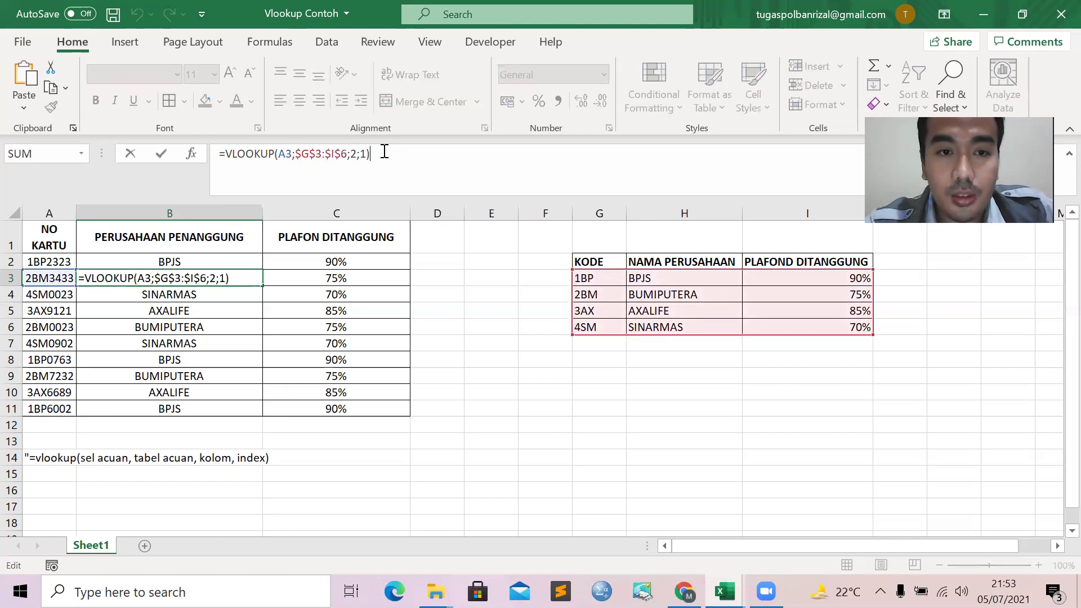
key(Return)
key(Up)
key(Up)
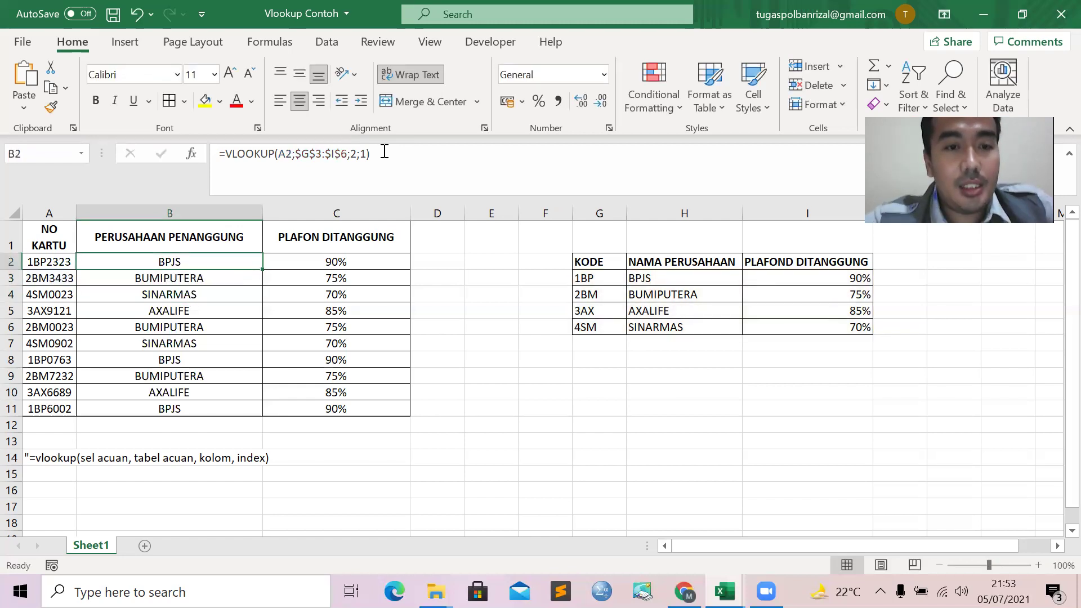